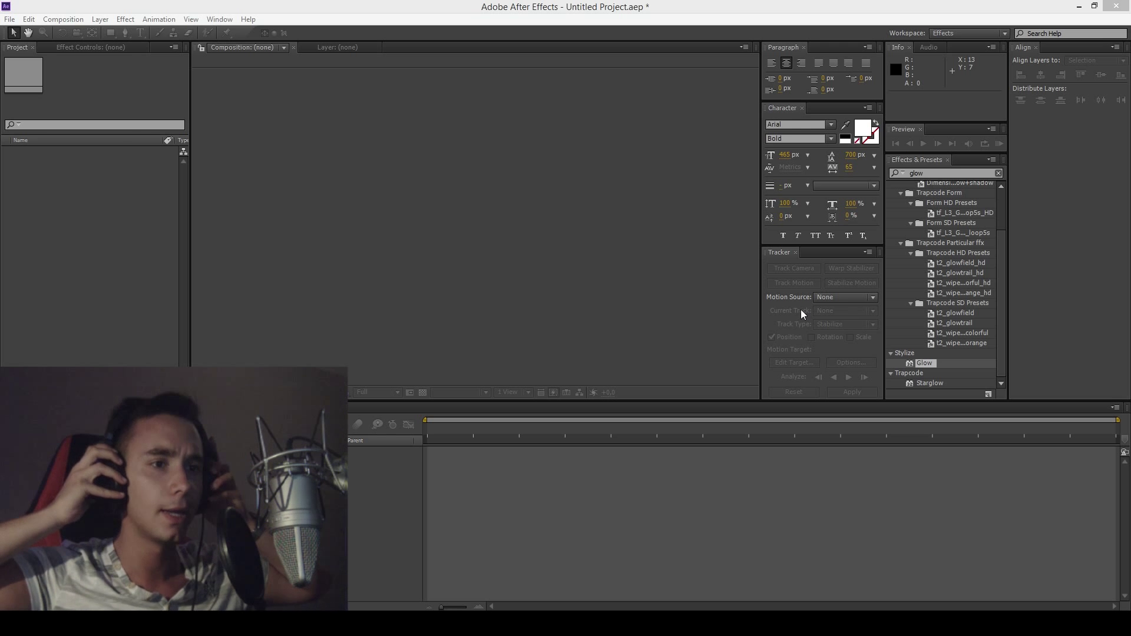
Create a new composition named Tutorial, keeping 1920 x 1080 px, 60 fps and a 10-second duration
right_click(51, 280)
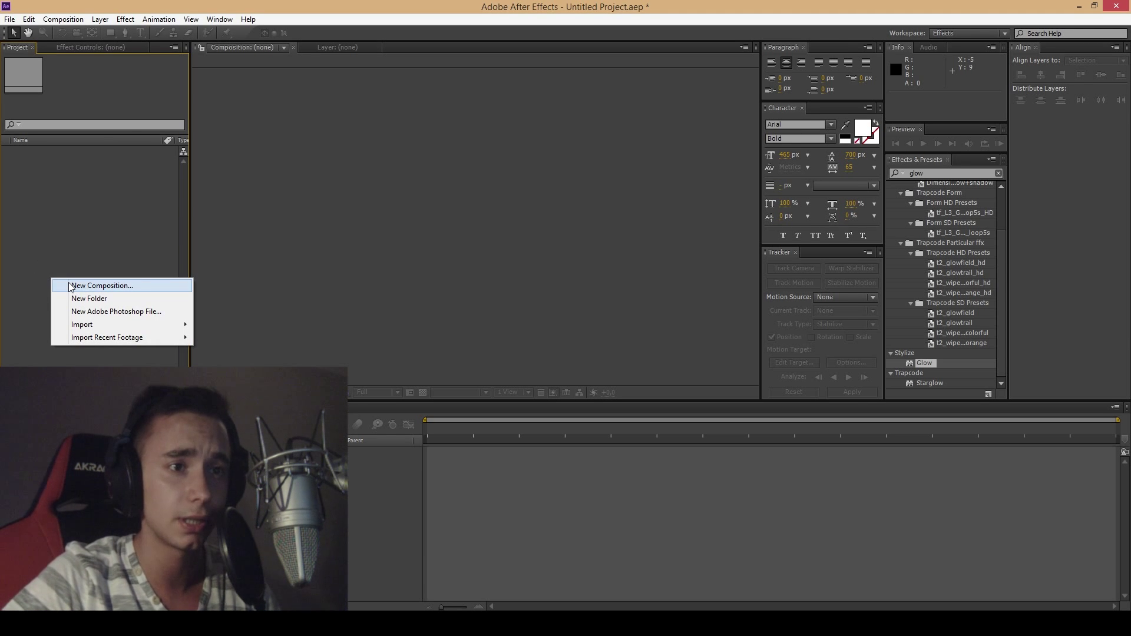
click(68, 286)
text(Tutorial)
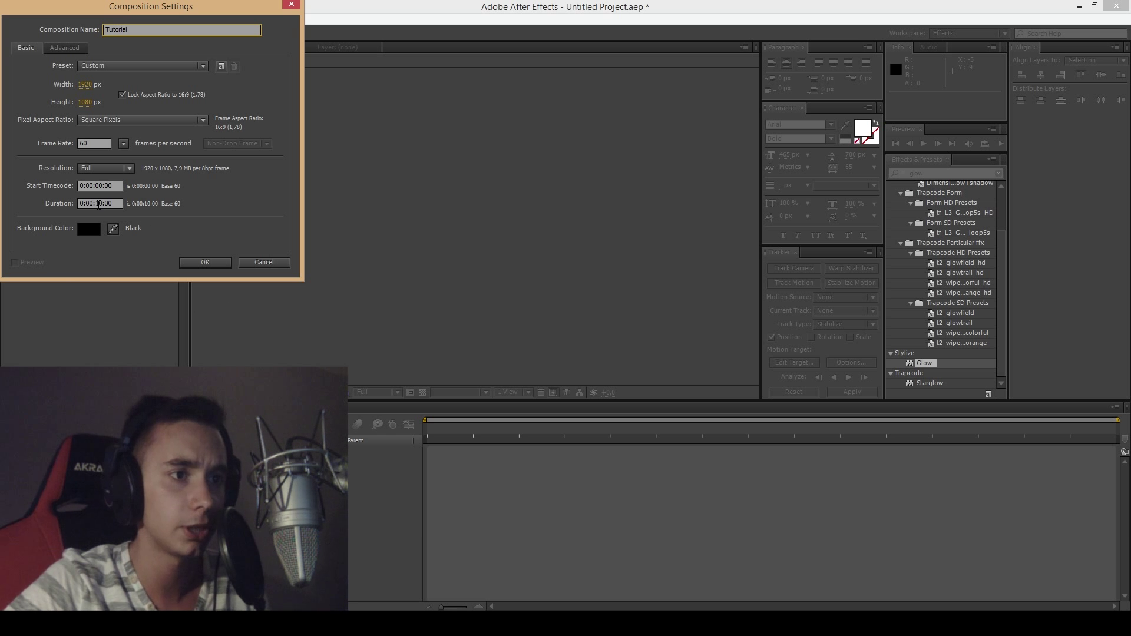
click(205, 263)
Import Light A.jpg and light_b.jpg from the Bilder folder and add both to the Tutorial timeline
right_click(66, 270)
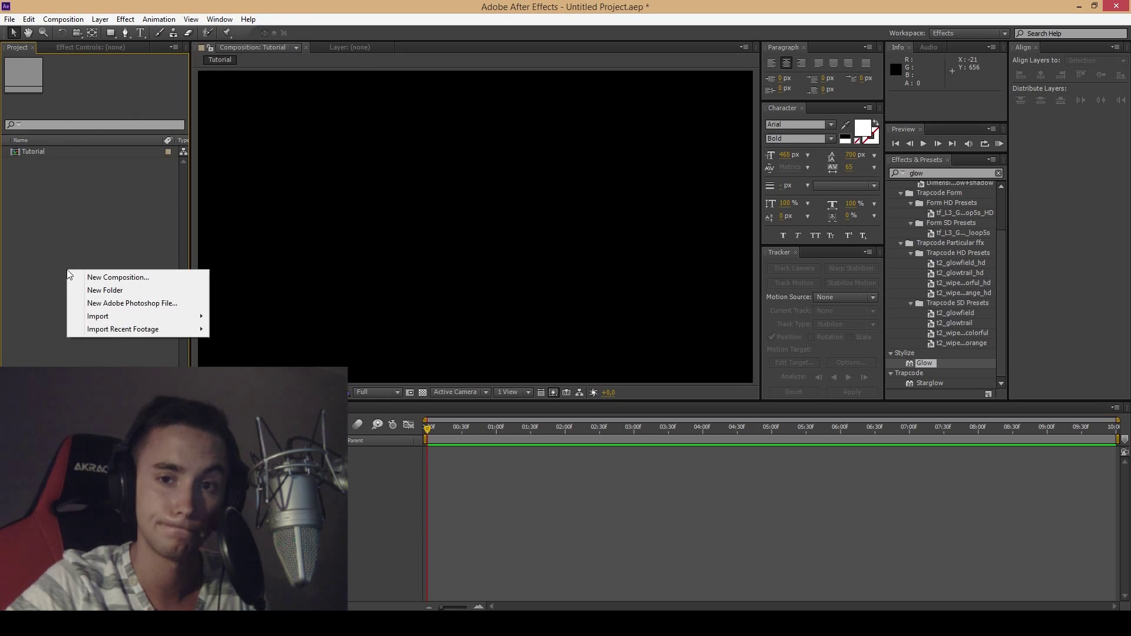
click(42, 274)
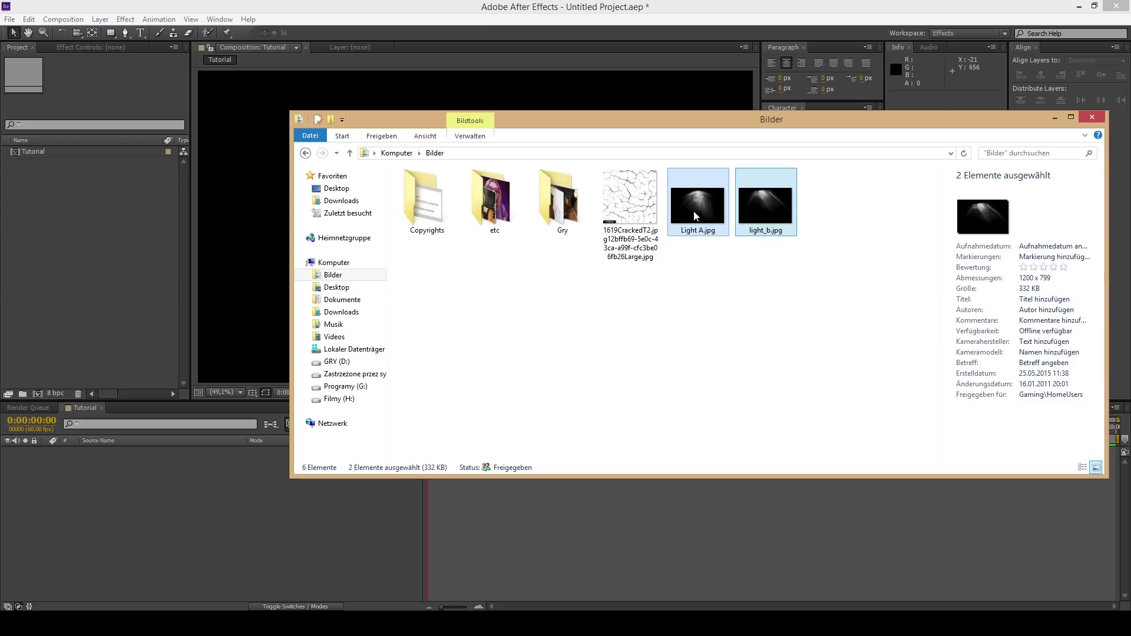
drag(696, 216, 139, 268)
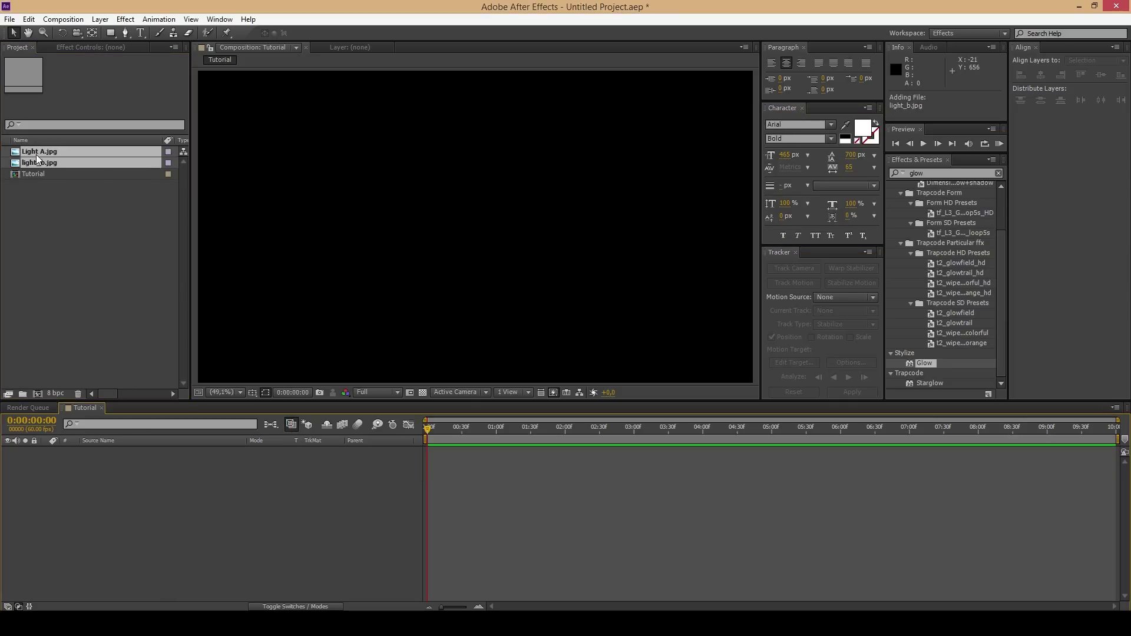
drag(38, 151, 117, 483)
Pre-compose the Light A.jpg layer under the name Light A, leaving all attributes in Tutorial
right_click(116, 453)
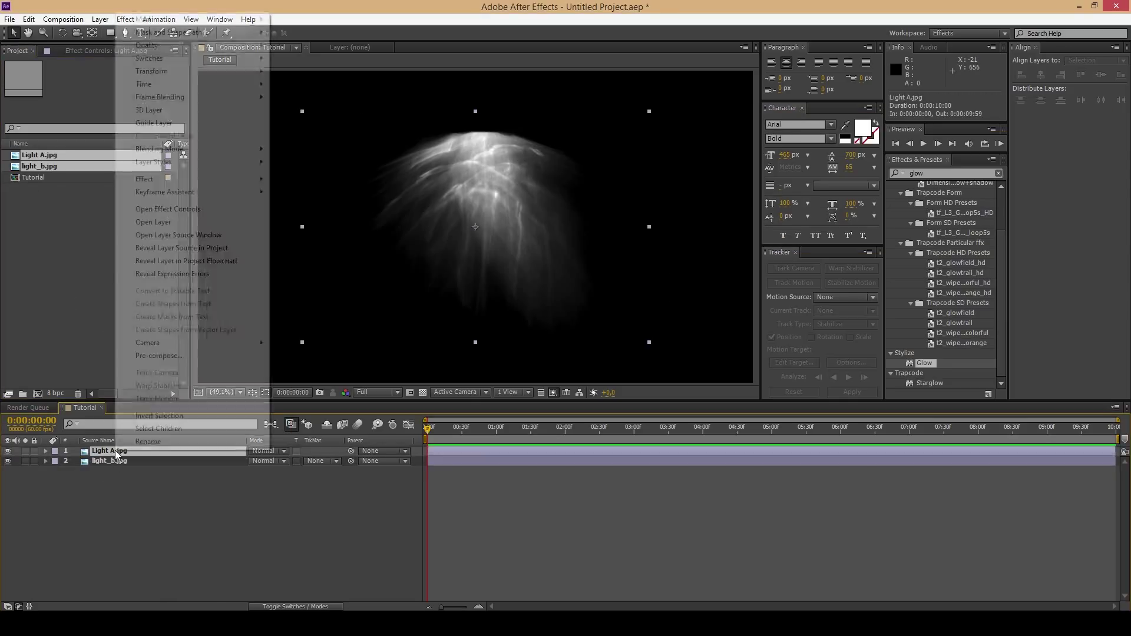
click(179, 353)
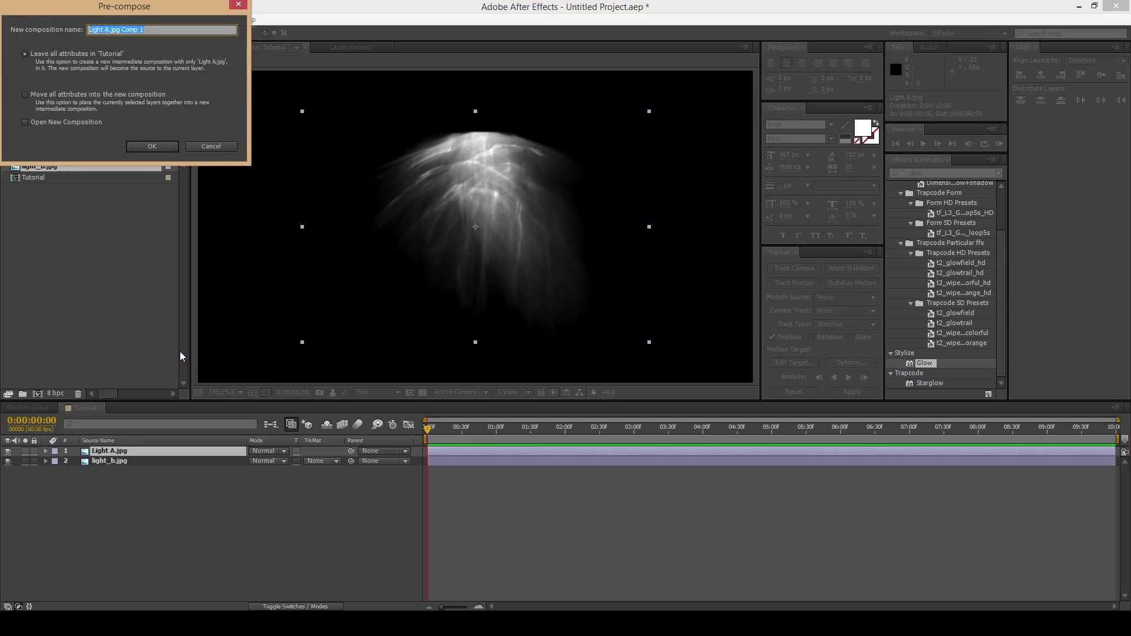
text(Light A)
key(Return)
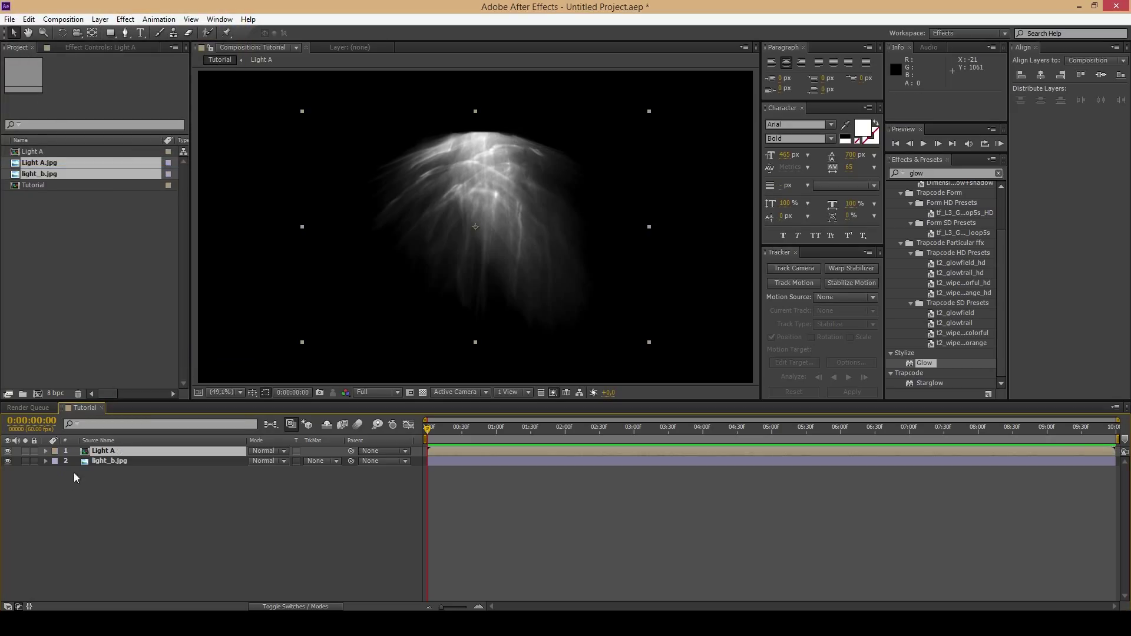
Pre-compose the light_b.jpg layer under the name Light B, leaving all attributes in Tutorial
right_click(93, 461)
click(143, 371)
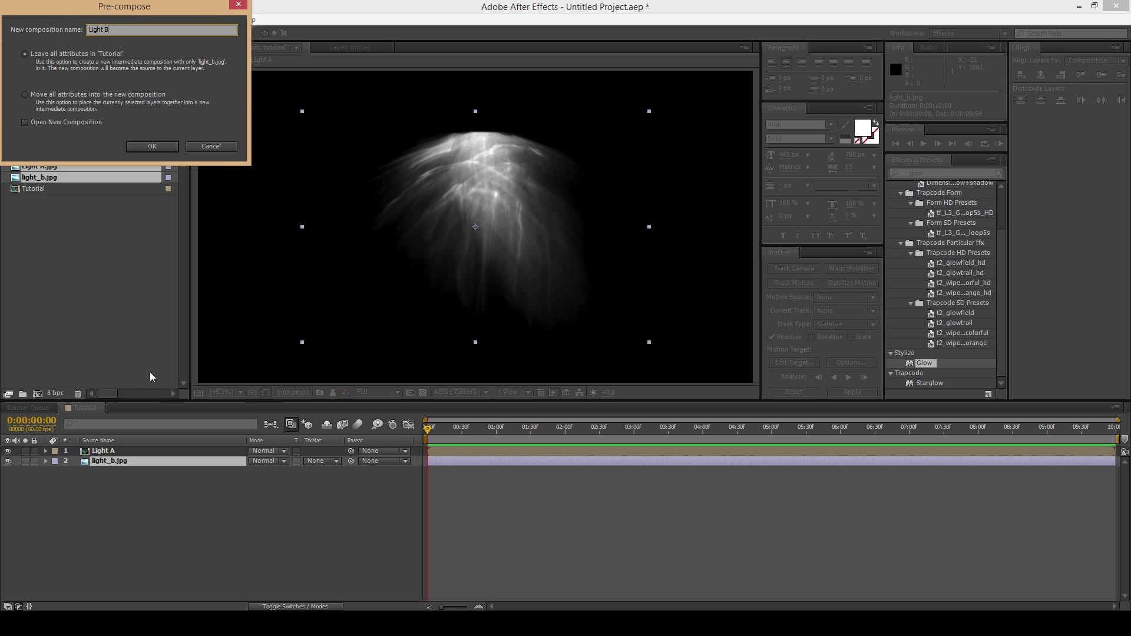
click(160, 146)
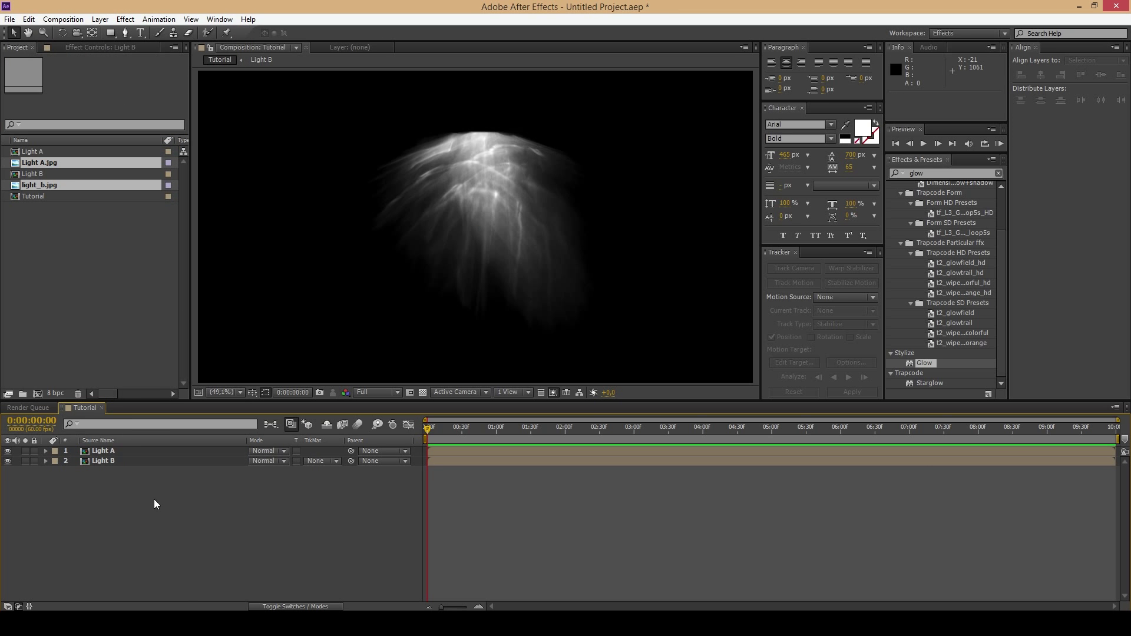
In the Light A composition, duplicate the Light A.jpg layer and set both copies' blending mode to Add
double_click(112, 451)
click(148, 454)
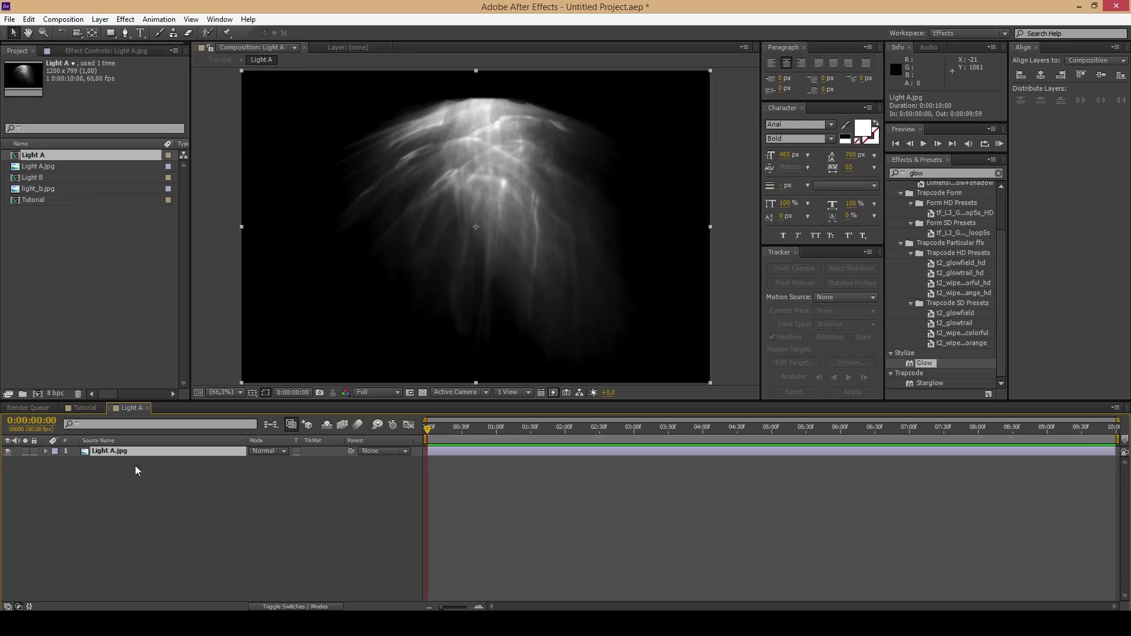
shift+click(132, 461)
click(265, 460)
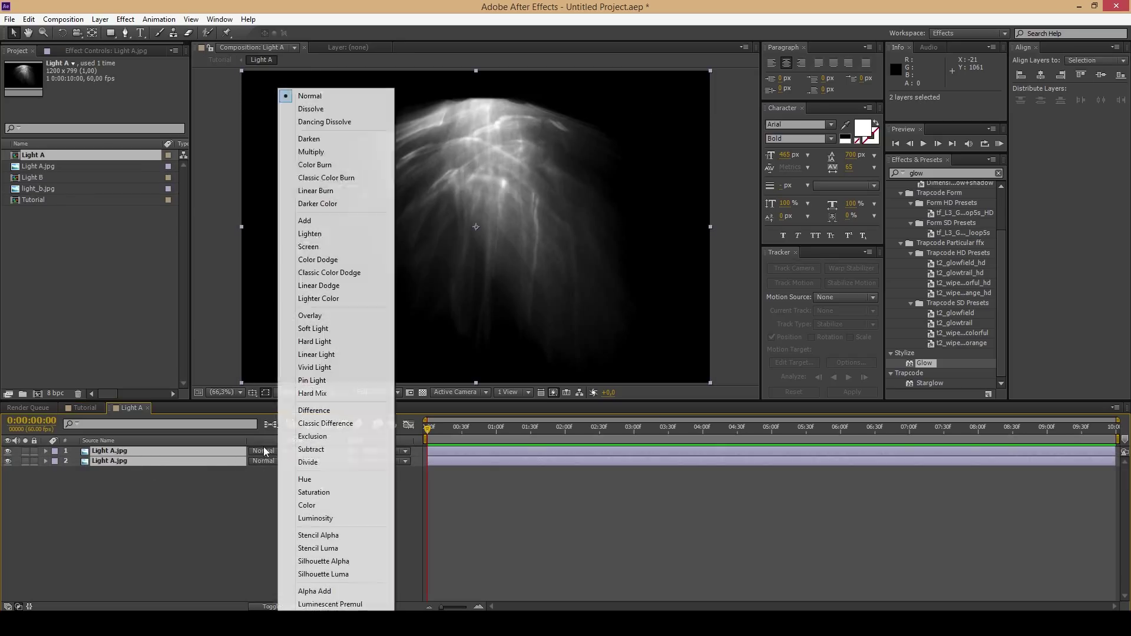
click(304, 221)
click(150, 486)
Move the top Light A.jpg layer slightly upward and a little to the right of the original
click(125, 452)
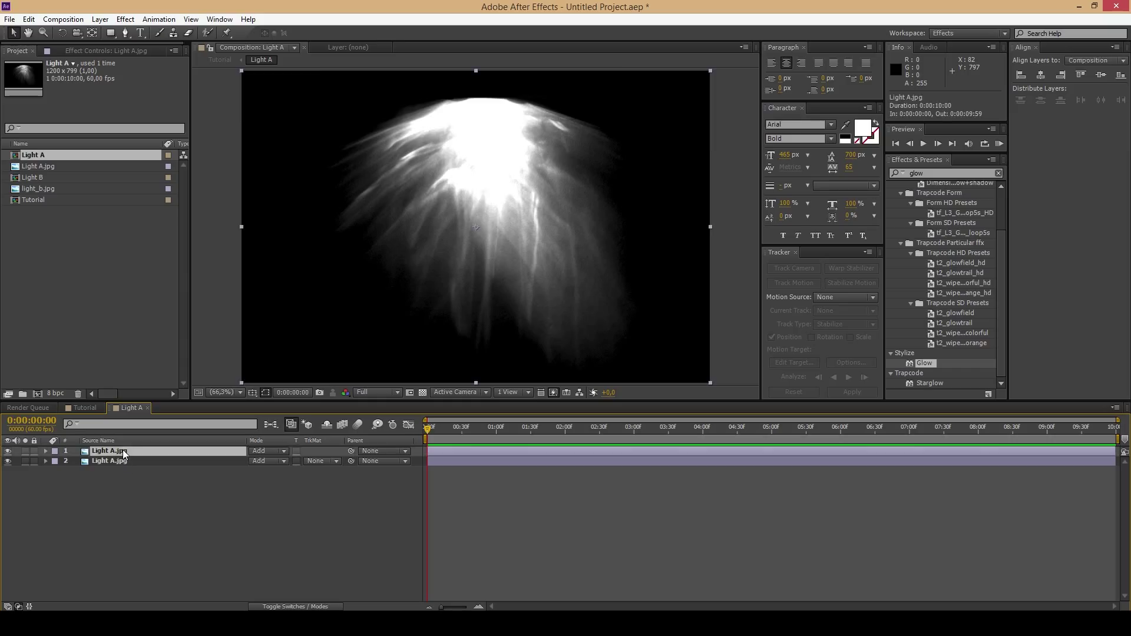
drag(544, 271, 552, 249)
click(148, 481)
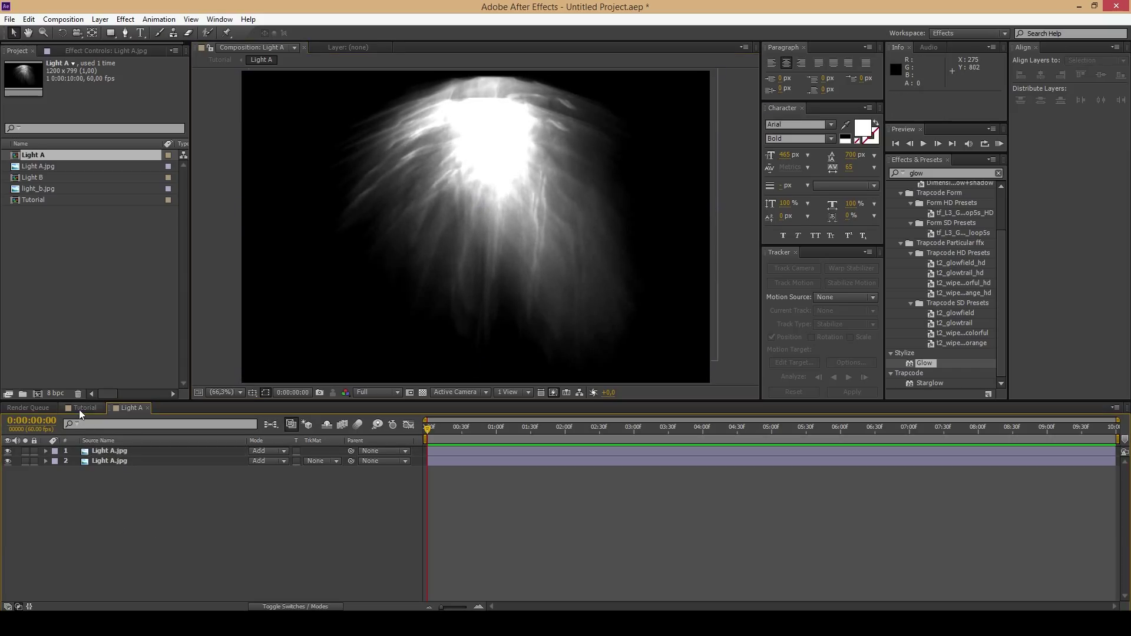
Open the Light B composition from Tutorial and set the light_b.jpg layer's blending mode to Add
click(79, 409)
click(100, 462)
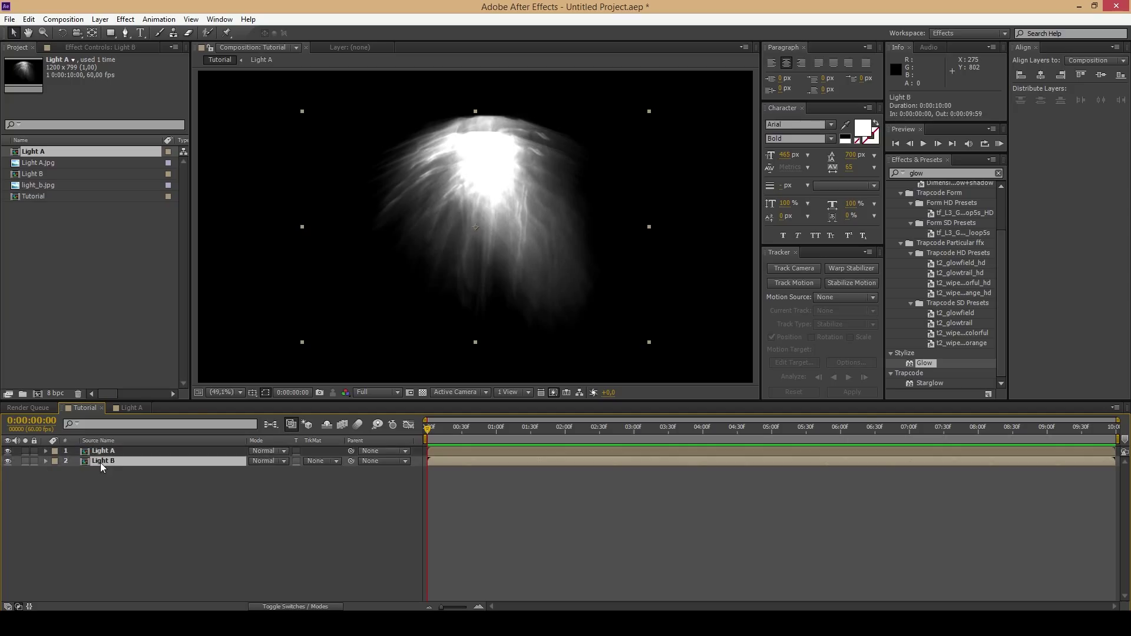
double_click(100, 462)
click(105, 454)
click(263, 452)
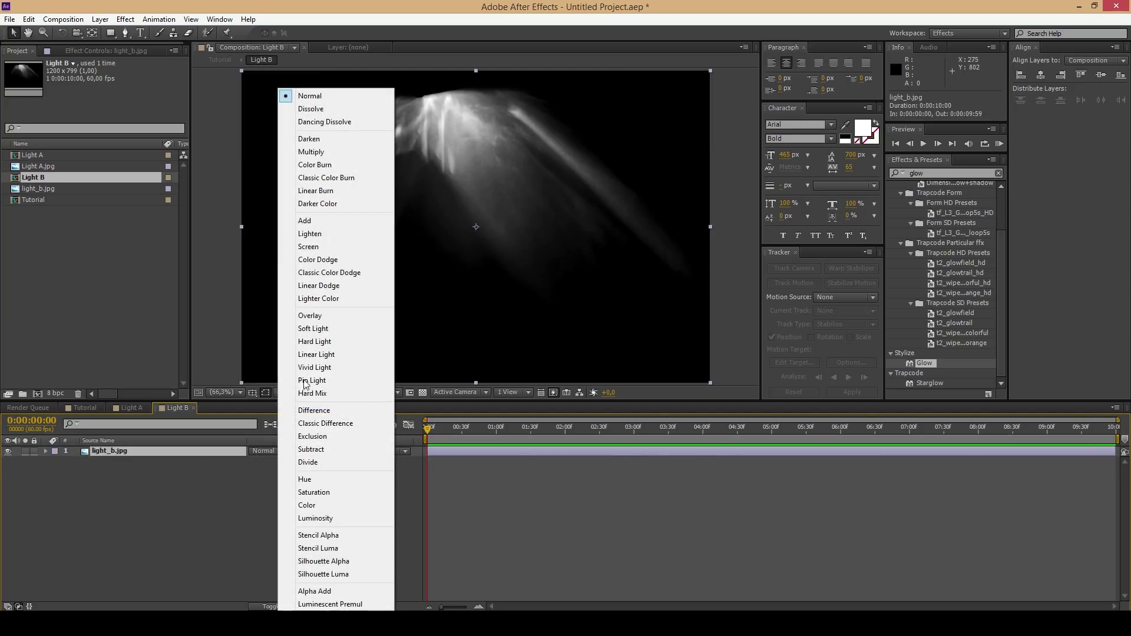
click(305, 221)
click(207, 489)
Duplicate the light_b.jpg layer and move the copy about 113 px down and 17 px right
click(119, 449)
key(ctrl+d)
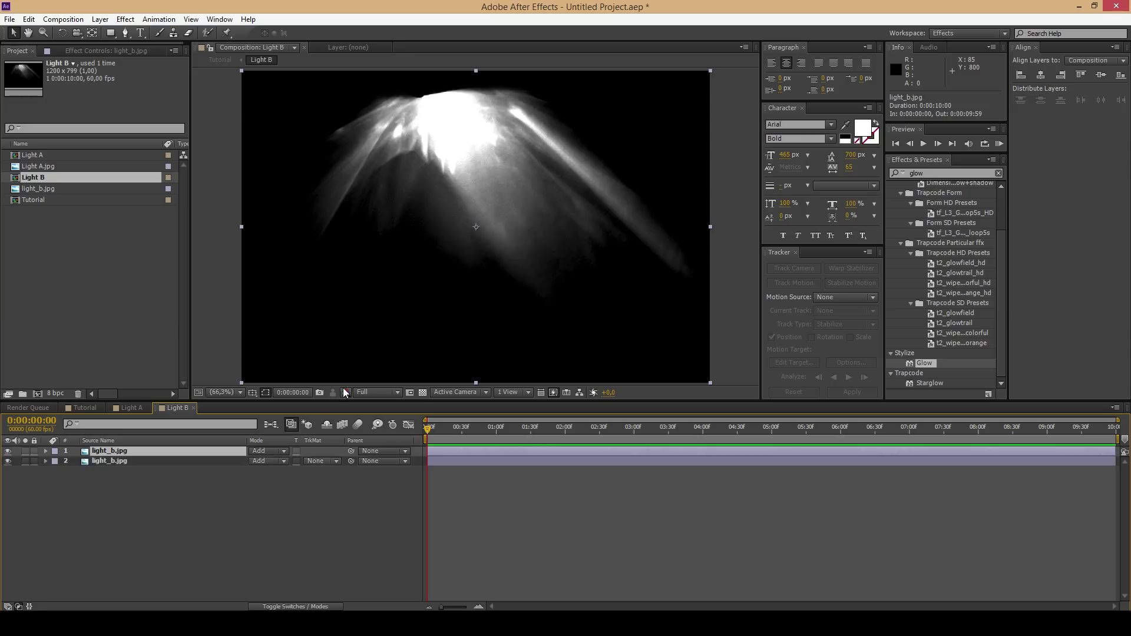
drag(546, 217, 551, 262)
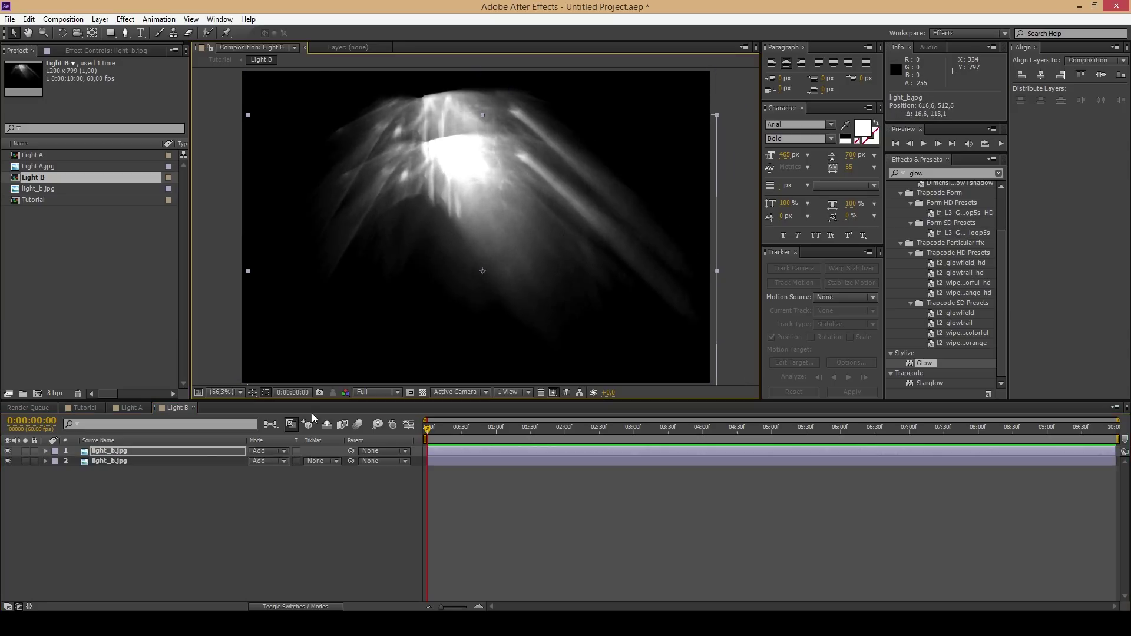
Add a third light_b.jpg copy, rotated 180° and moved up so it overlaps the other two
key(ctrl+d)
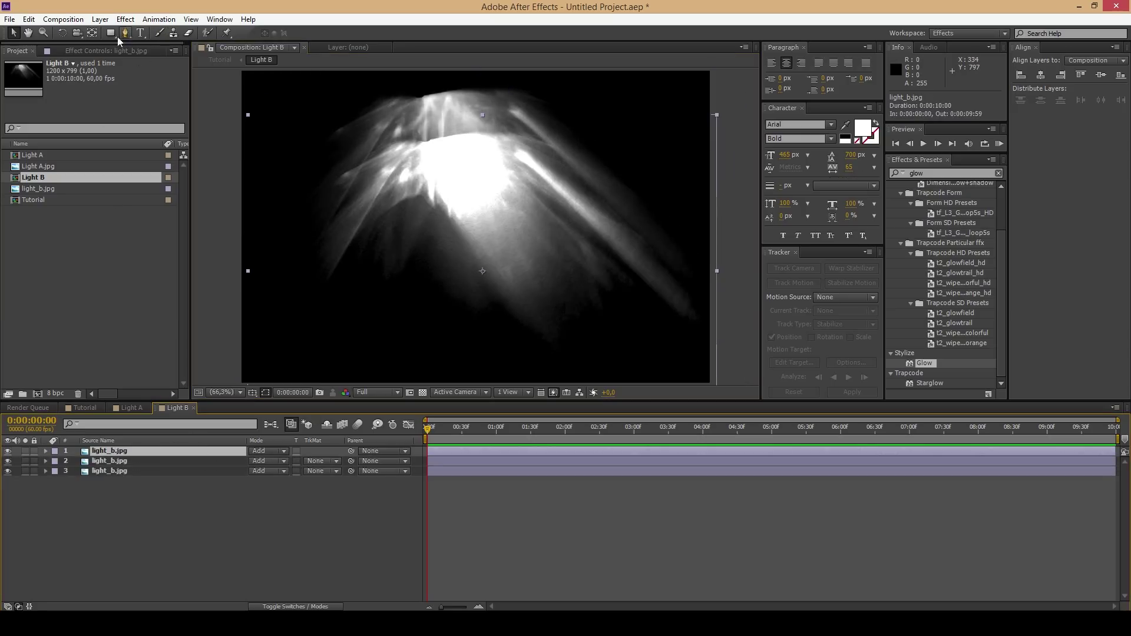
click(62, 33)
drag(533, 200, 410, 370)
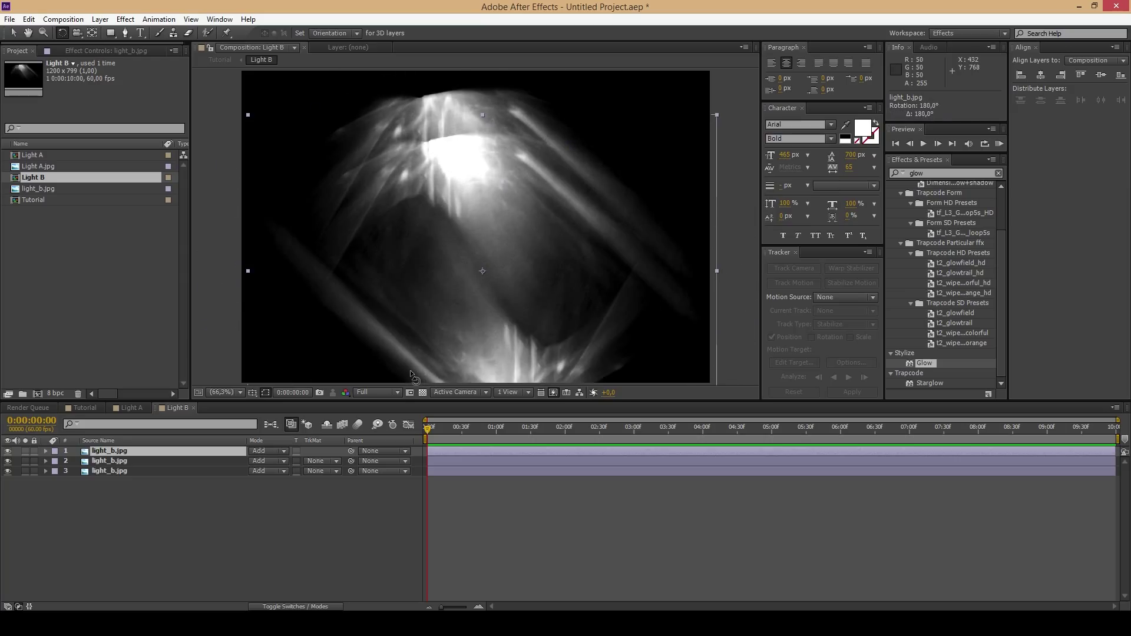
click(13, 33)
drag(486, 363, 474, 246)
click(153, 476)
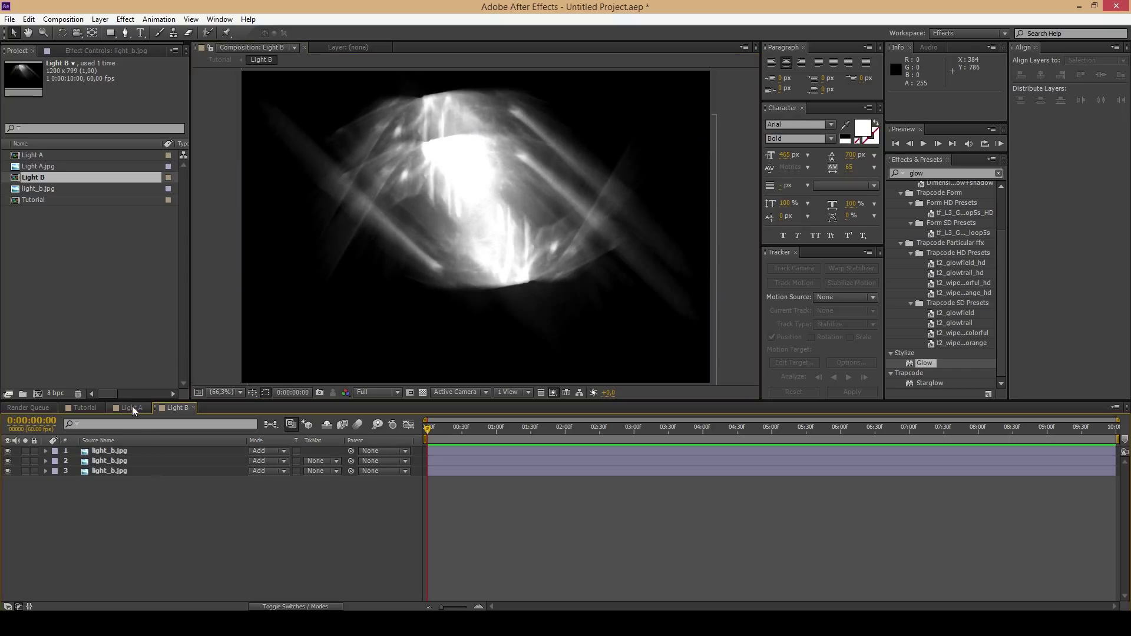
Apply the Turbulent Displace effect to the bottom light_b.jpg layer and solo that layer
click(950, 173)
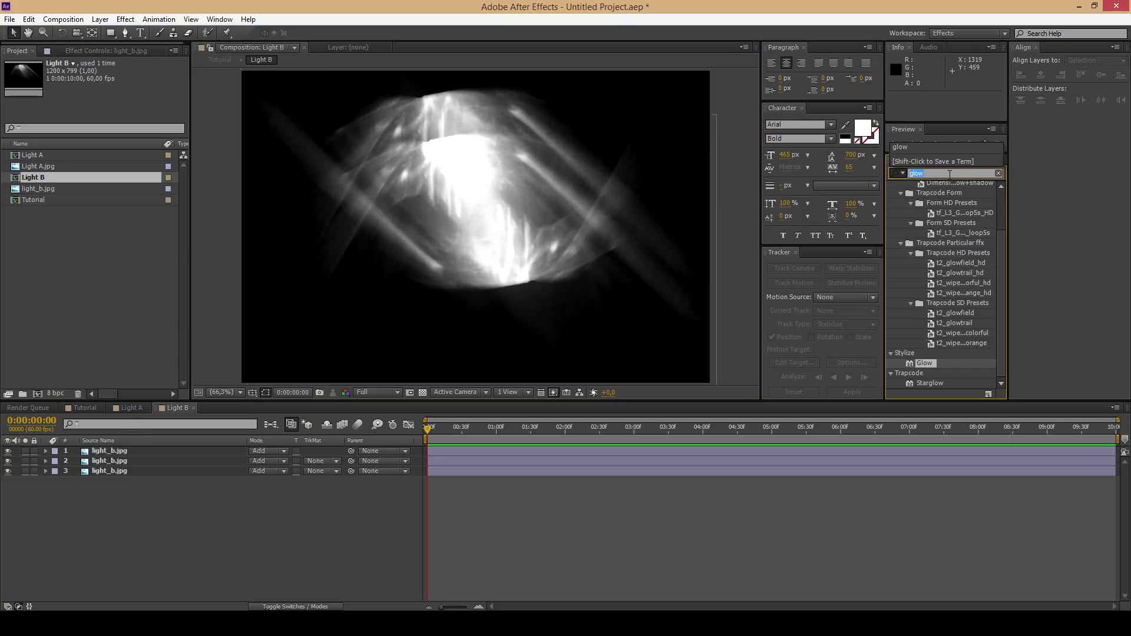
text(turbule)
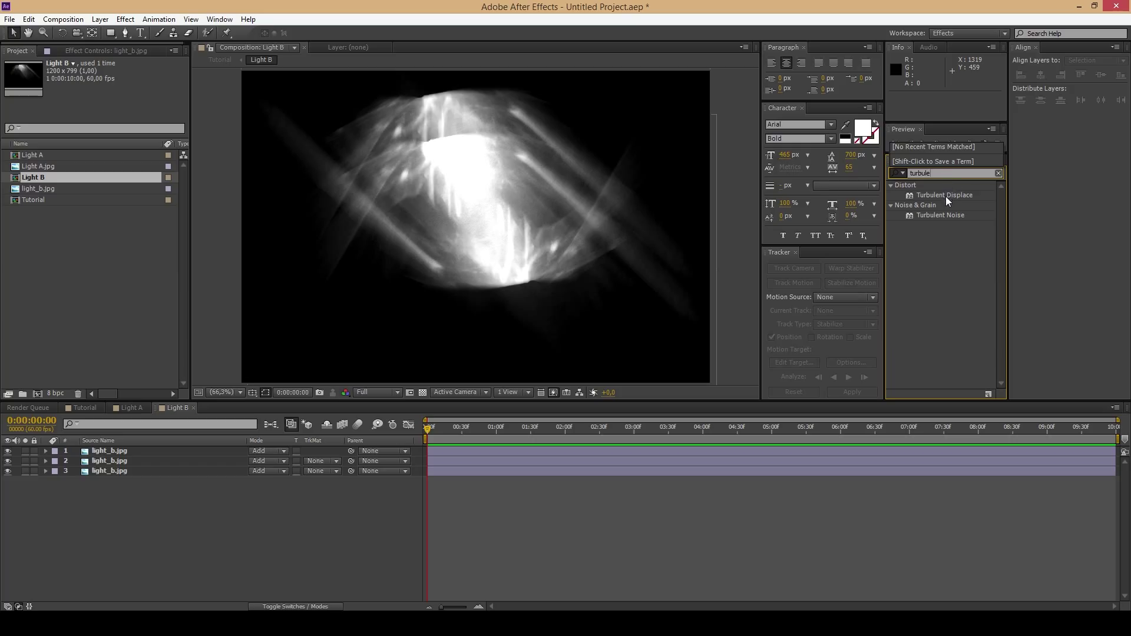
drag(946, 196, 931, 210)
drag(129, 478, 127, 474)
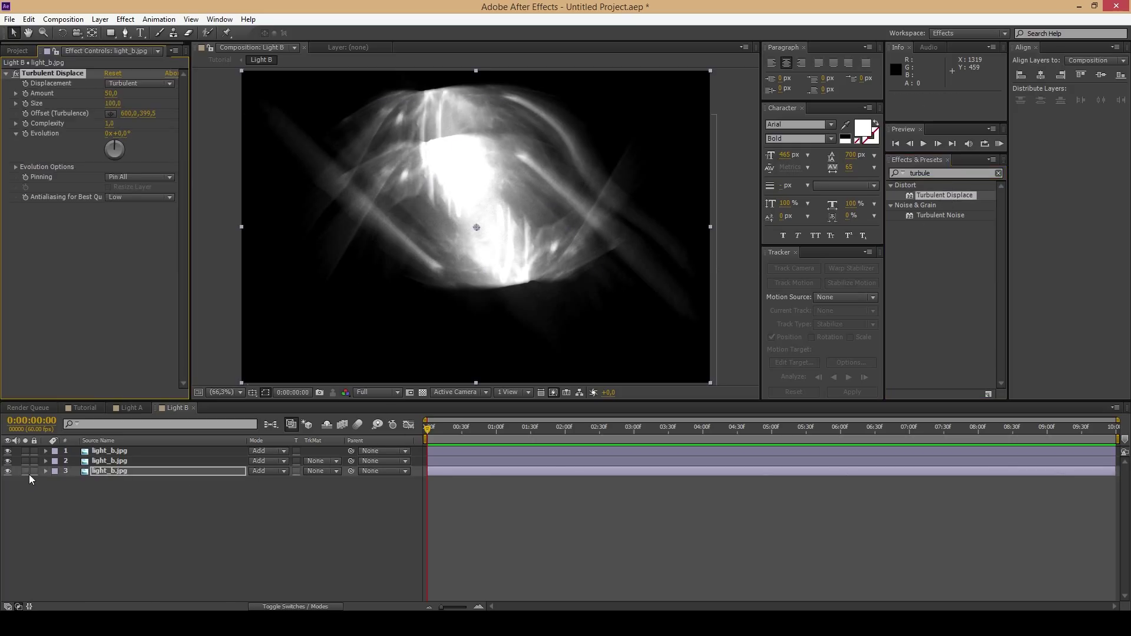
click(25, 471)
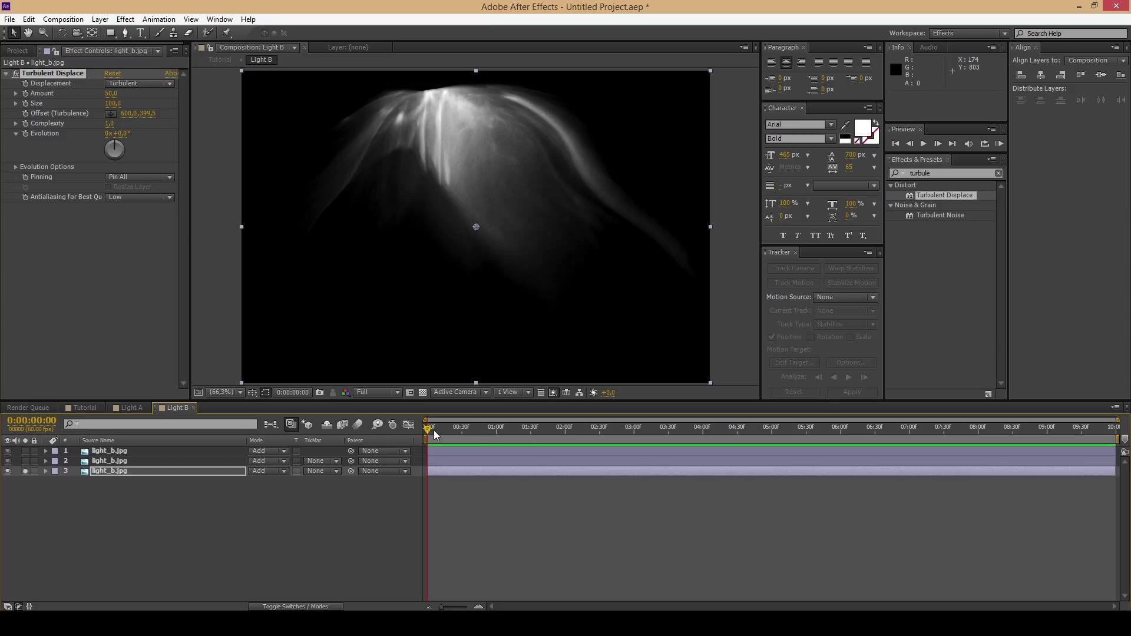
Try different Turbulent Displace Evolution angles on the bottom layer, and return Evolution to 0
click(125, 147)
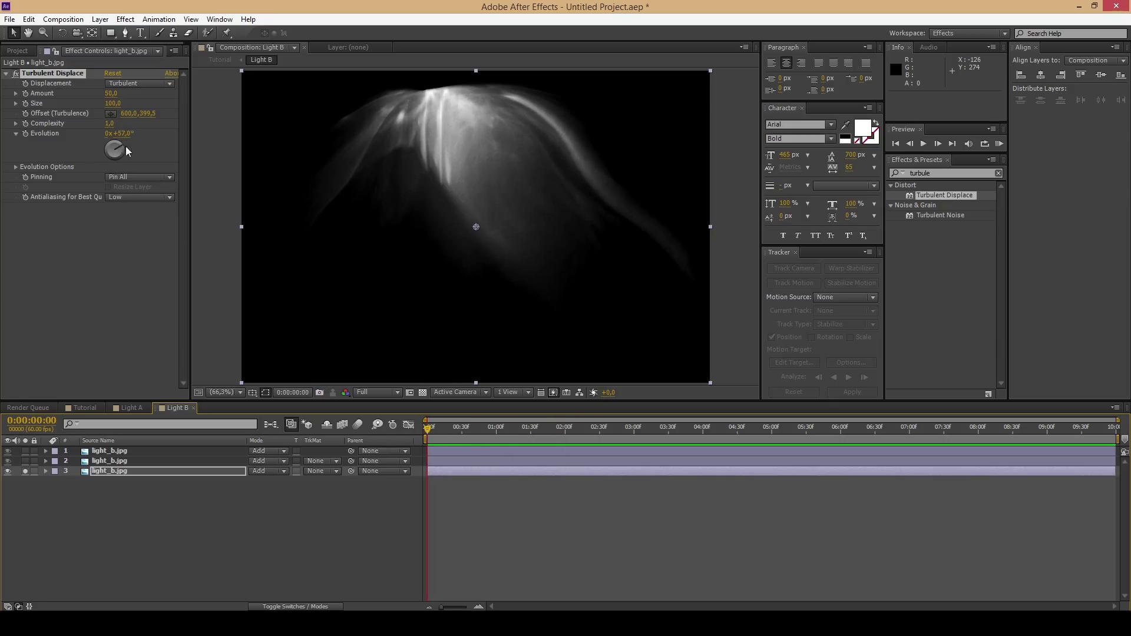
drag(126, 146, 100, 157)
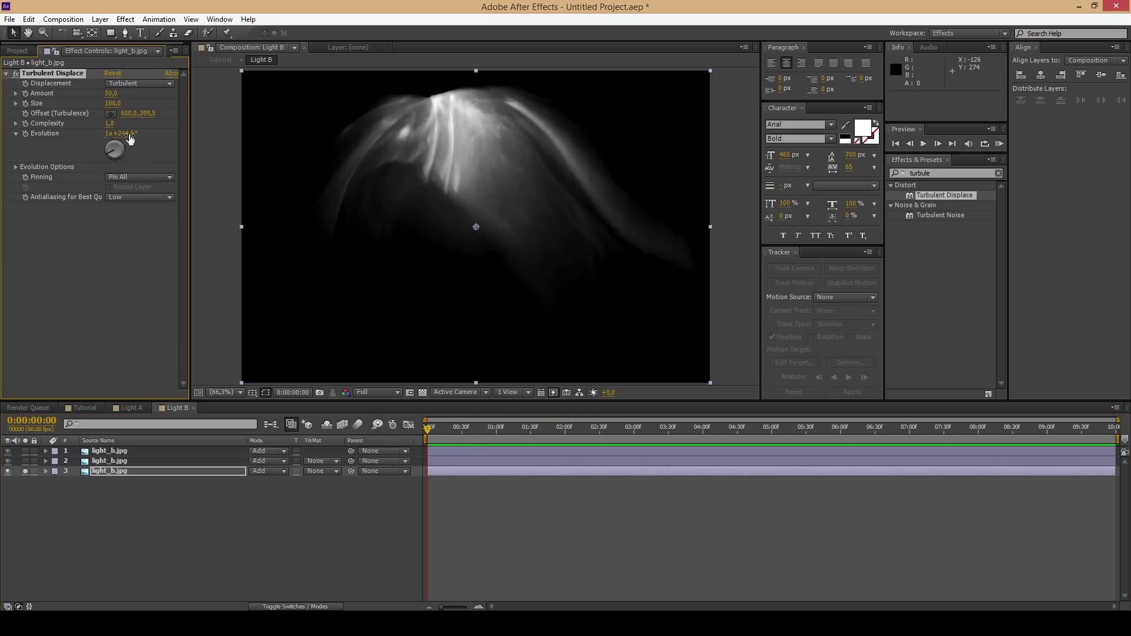
click(129, 135)
text(0)
click(148, 146)
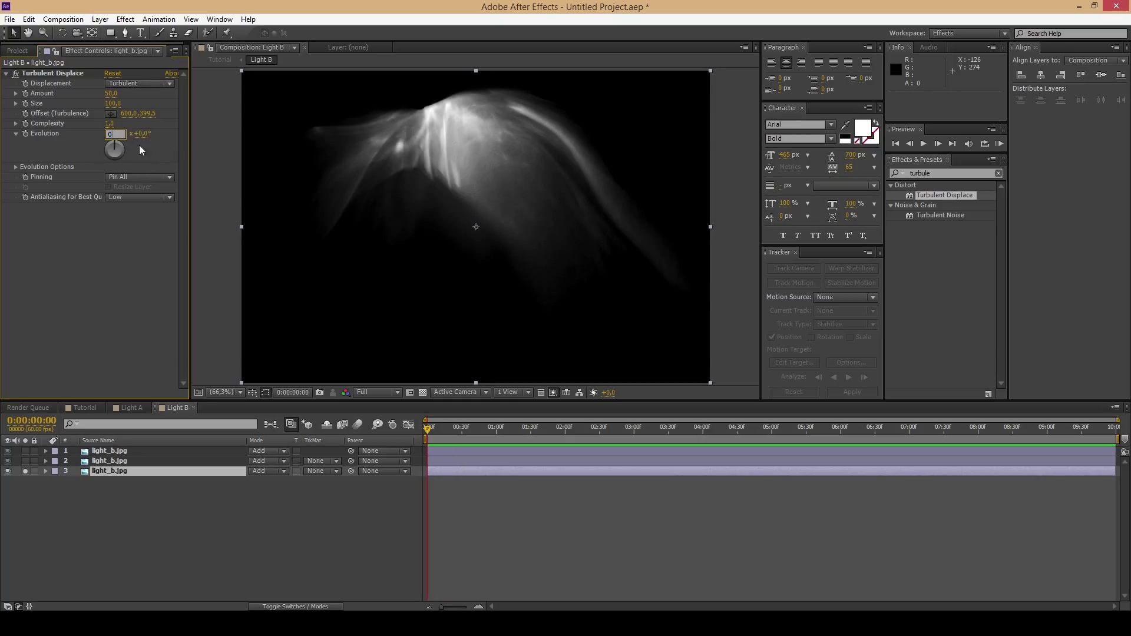
key(Return)
Add the expression time*170 to the Turbulent Displace Evolution property and scrub the timeline to preview it
alt+click(25, 135)
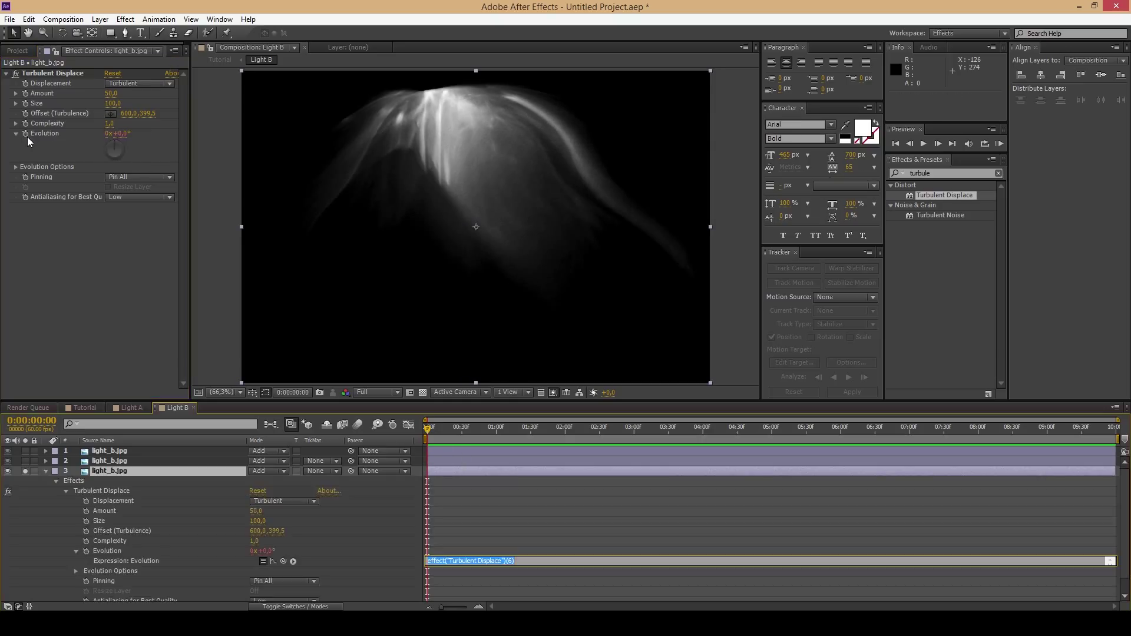
text(time*170)
click(118, 344)
click(46, 471)
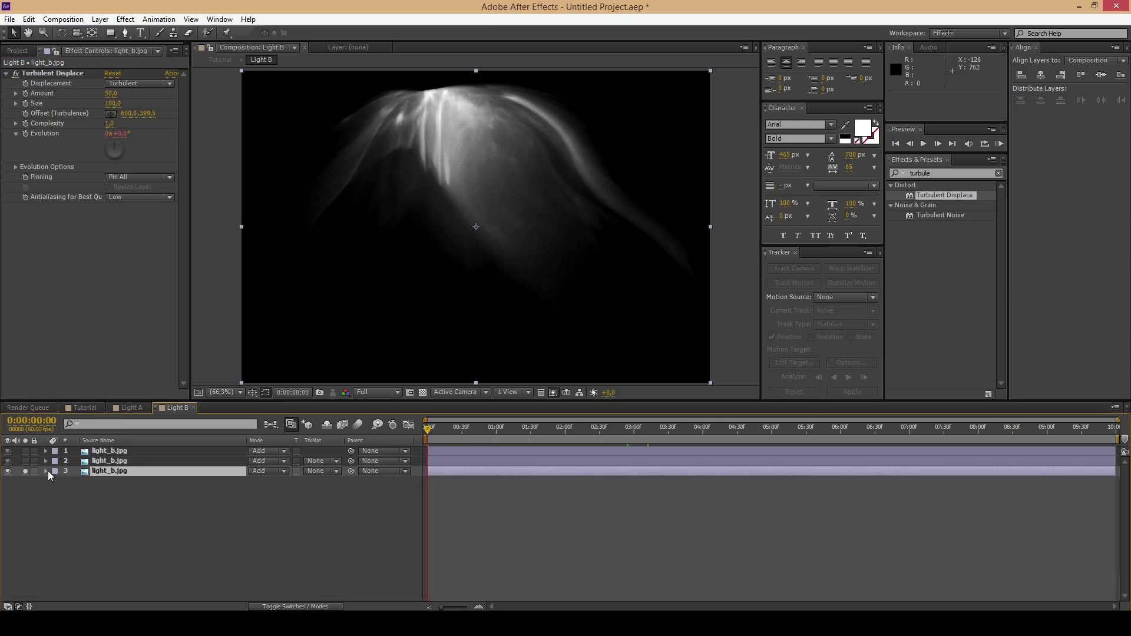
drag(427, 435, 332, 411)
Copy Turbulent Displace onto the two upper light_b.jpg layers and unsolo the bottom layer to preview all three together
click(52, 73)
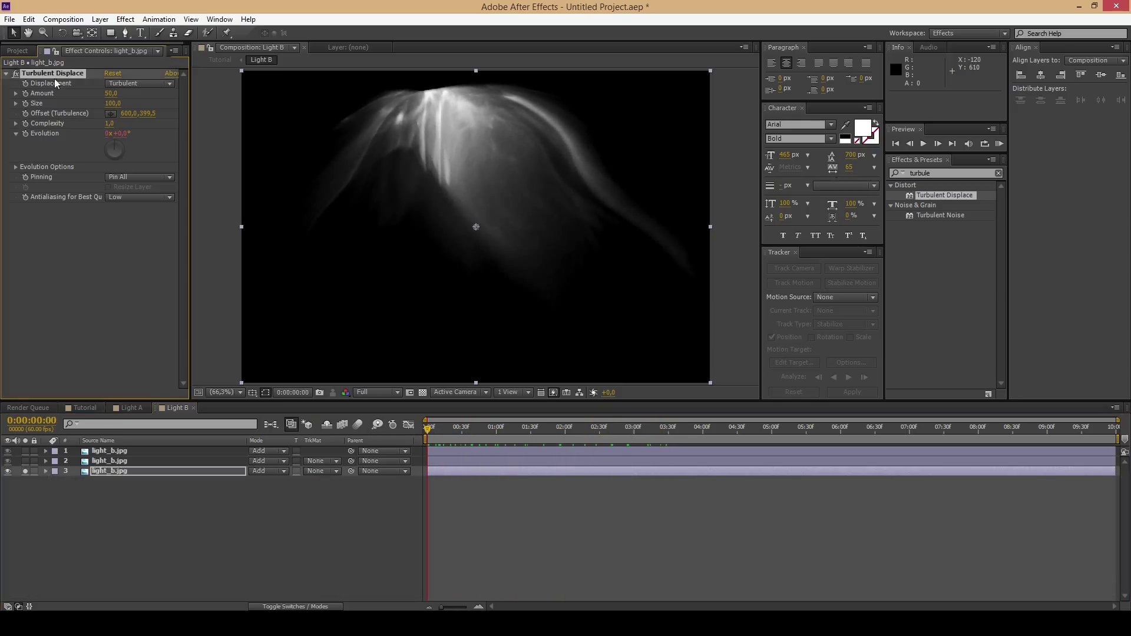
click(106, 461)
shift+click(106, 452)
key(ctrl+v)
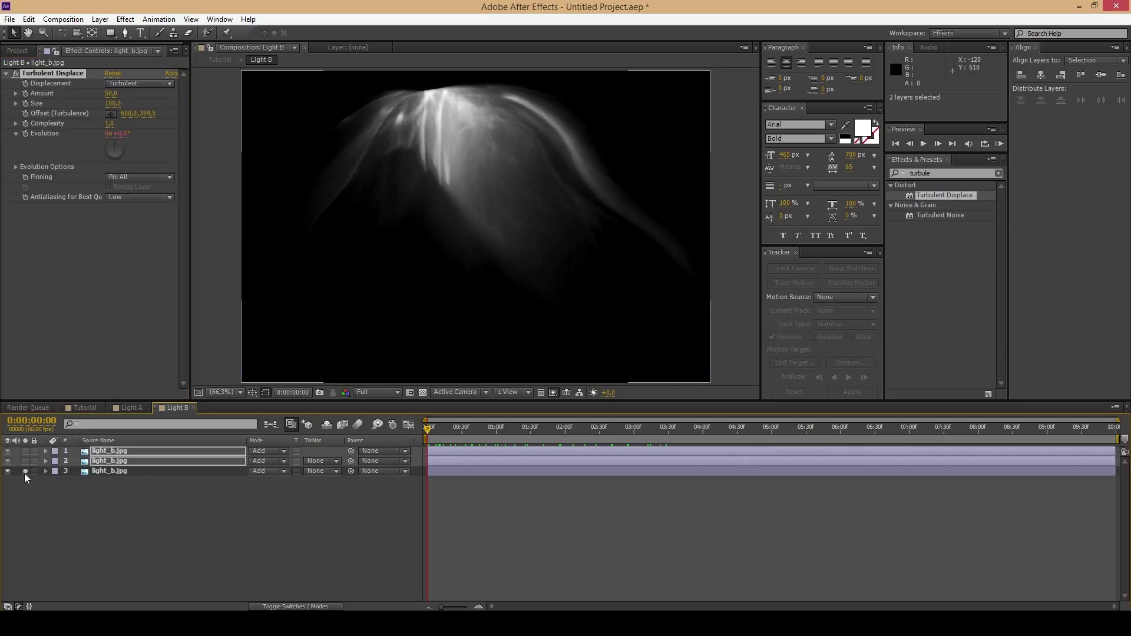
click(25, 471)
click(78, 508)
drag(438, 429, 567, 437)
In the Light A composition, paste Turbulent Displace onto both Light A.jpg layers with the Evolution expression time*170+100
click(130, 407)
click(109, 461)
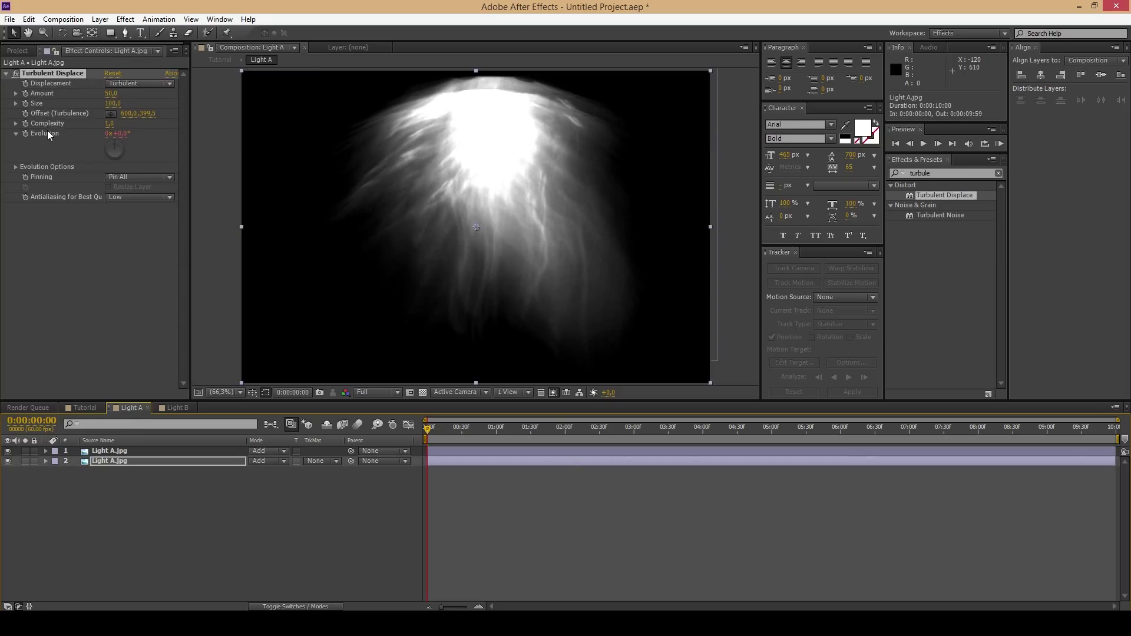
double_click(48, 132)
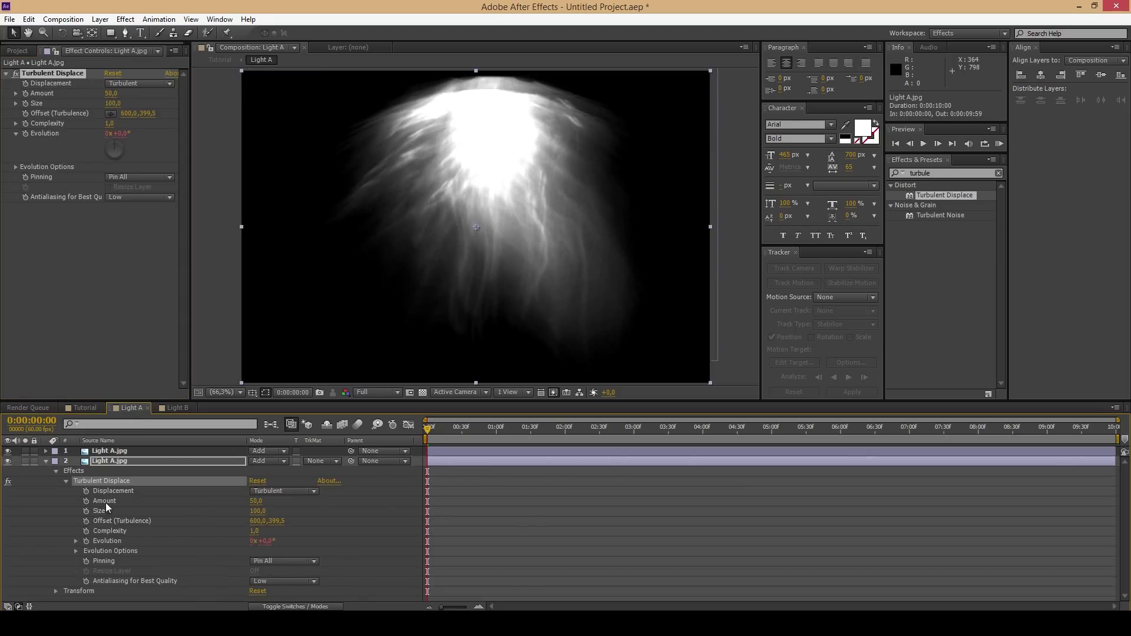
double_click(112, 542)
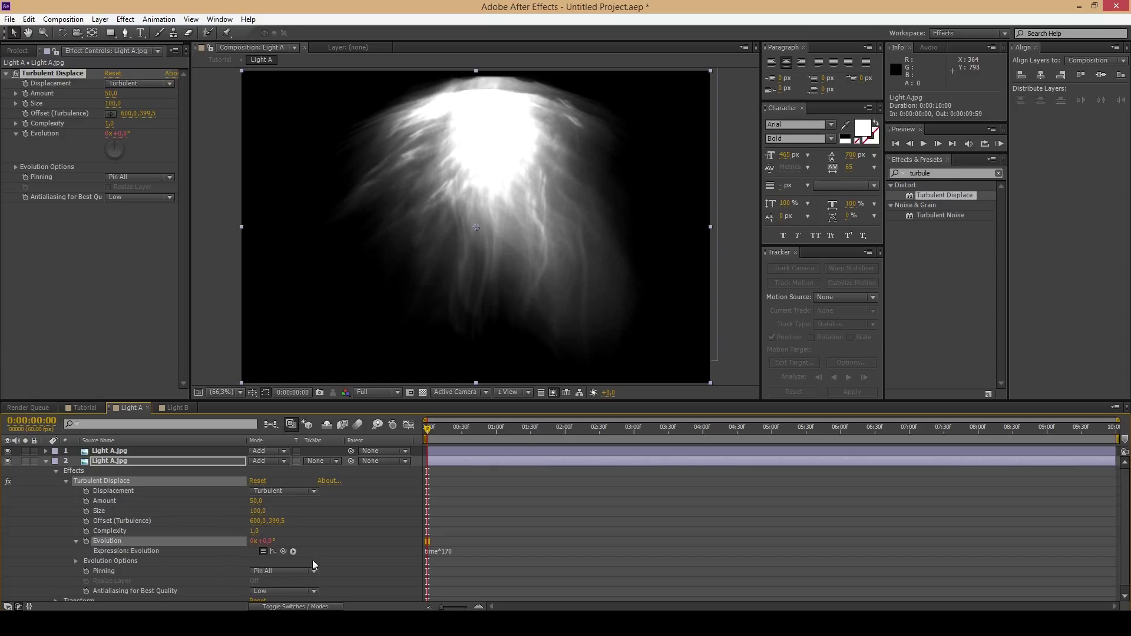
click(463, 550)
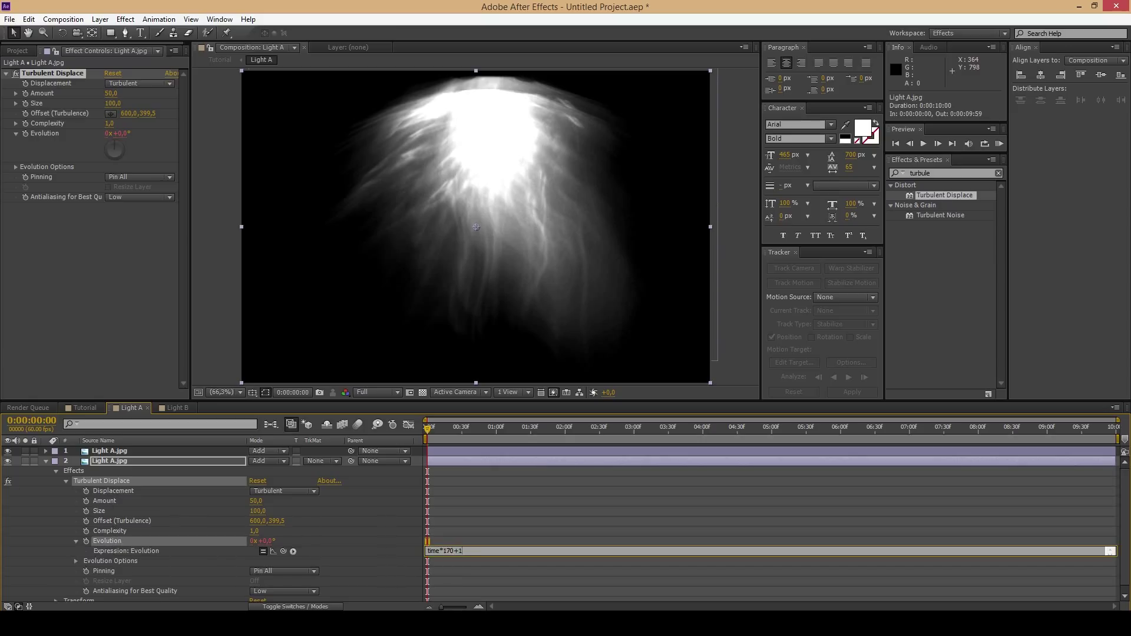
click(85, 352)
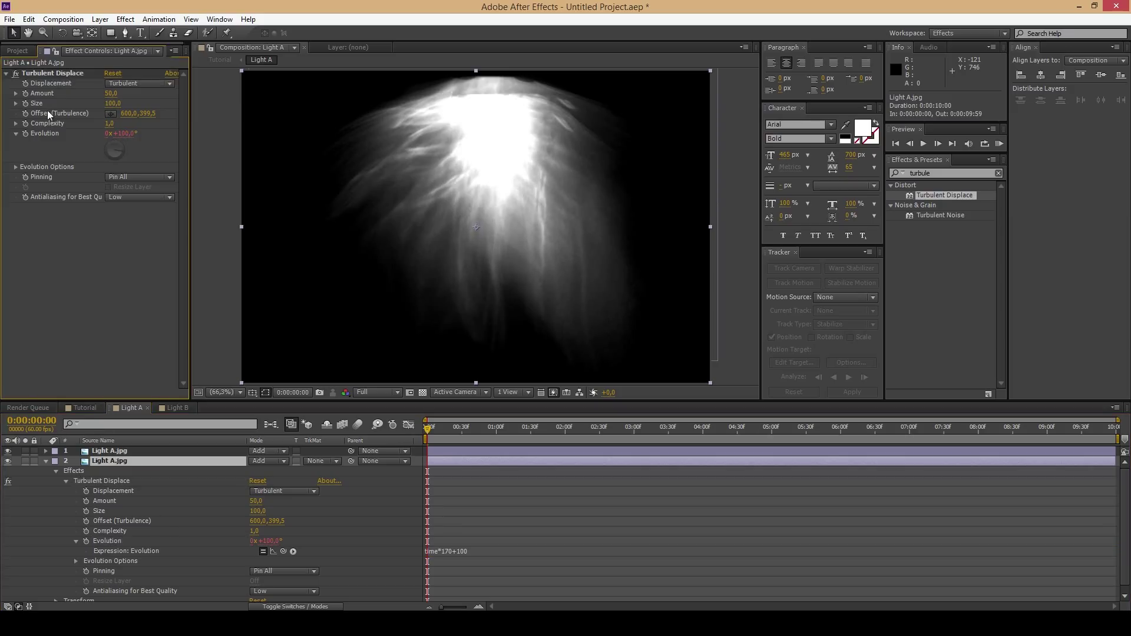
click(41, 72)
click(120, 450)
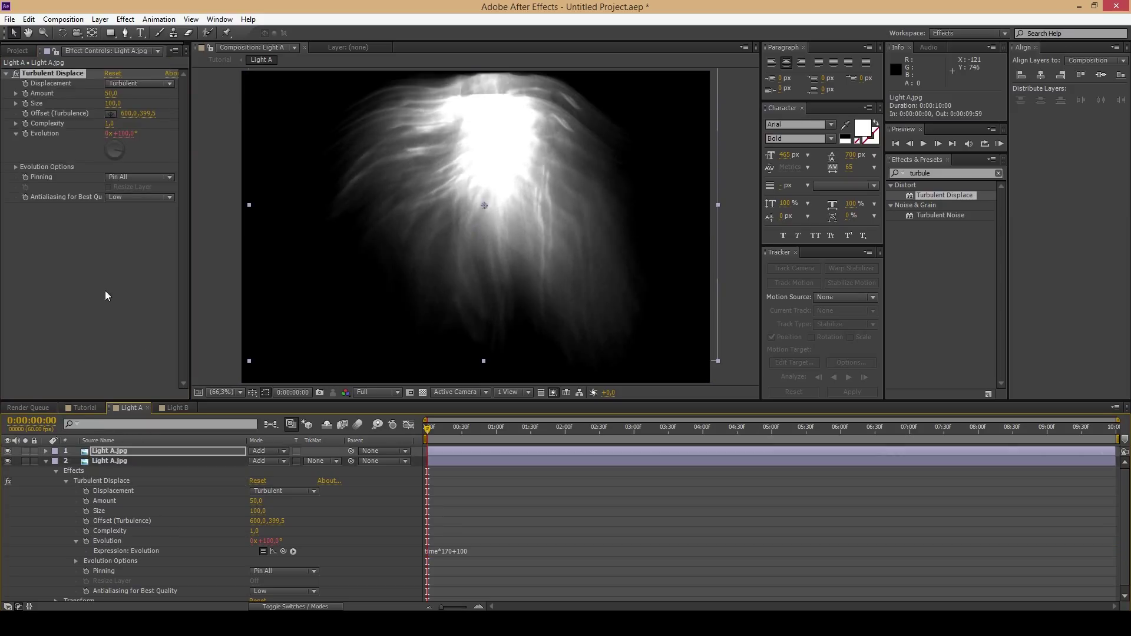
In the Tutorial composition, set the blending mode of both the Light A and Light B layers to Add
click(85, 408)
click(211, 552)
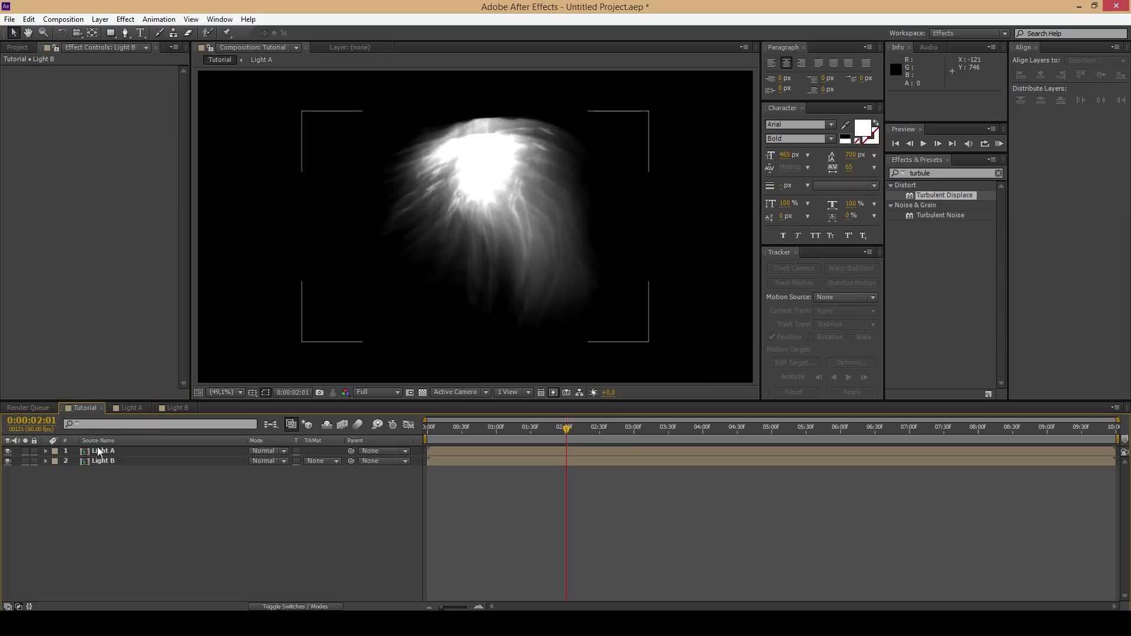
click(274, 451)
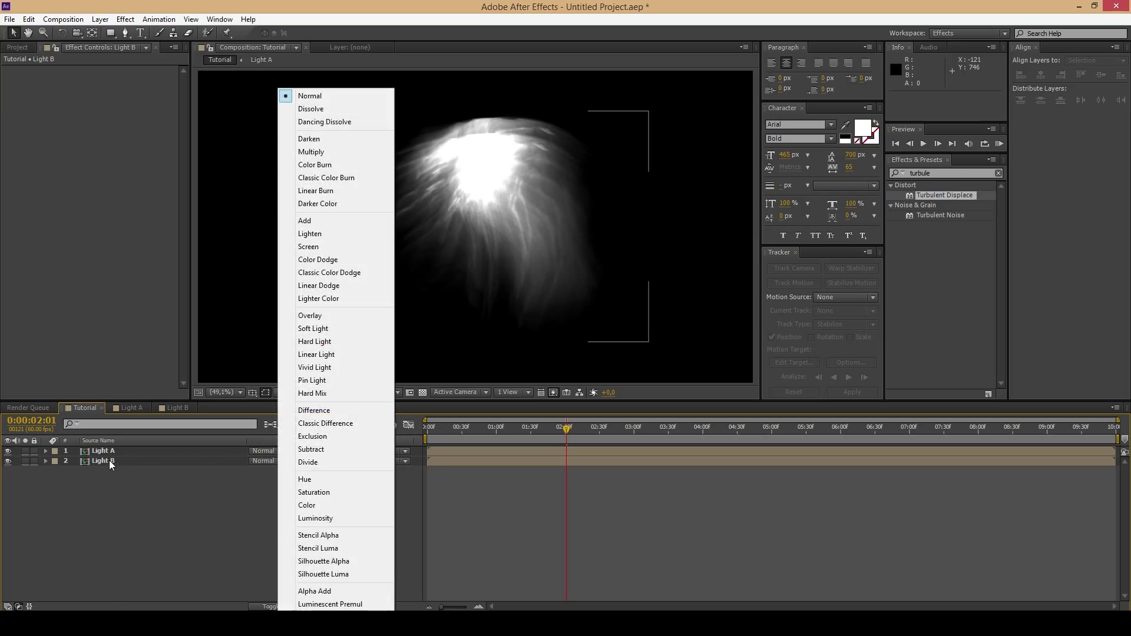
click(108, 461)
key(ctrl+a)
click(264, 461)
click(319, 220)
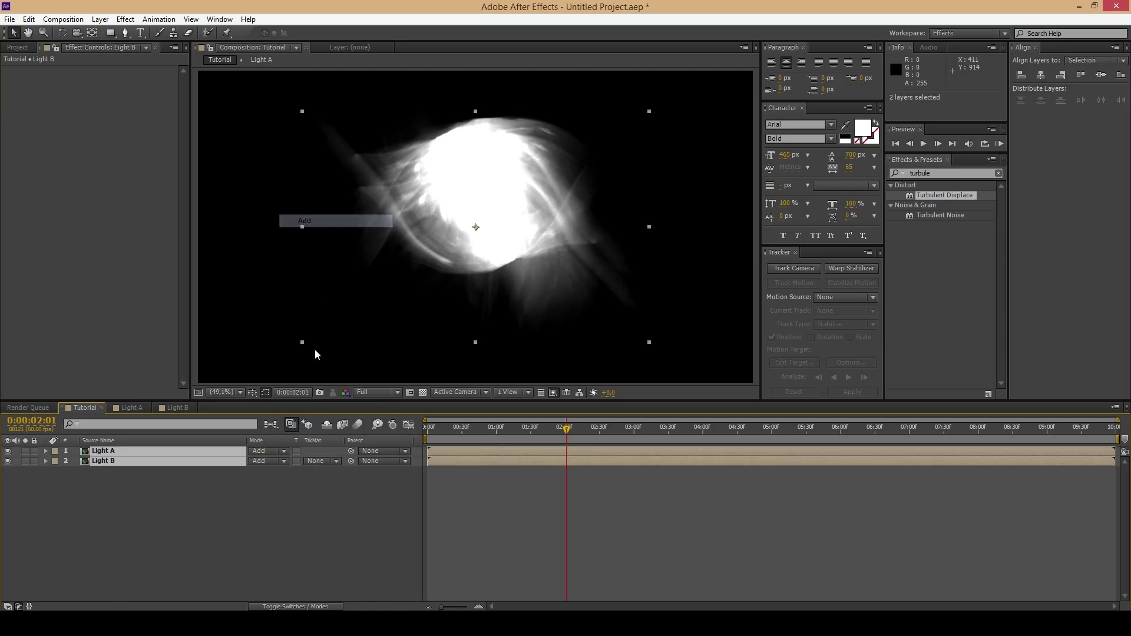
Move the Light A layer below Light B and return the playhead to 0:00:00:00
click(126, 476)
drag(105, 452, 109, 469)
click(319, 488)
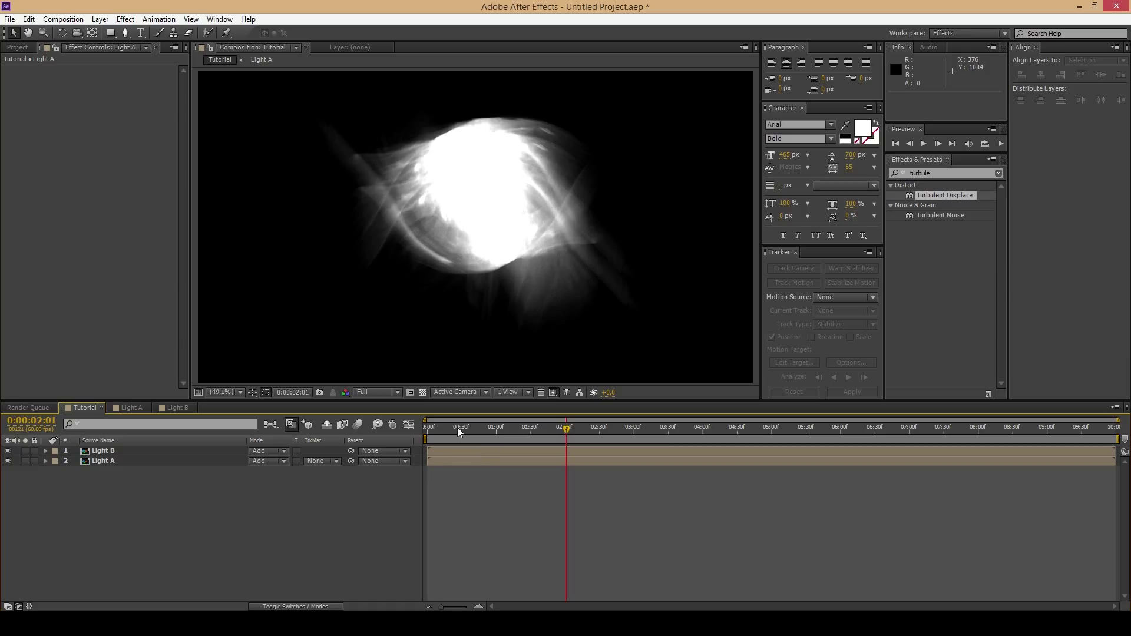
drag(458, 427, 408, 439)
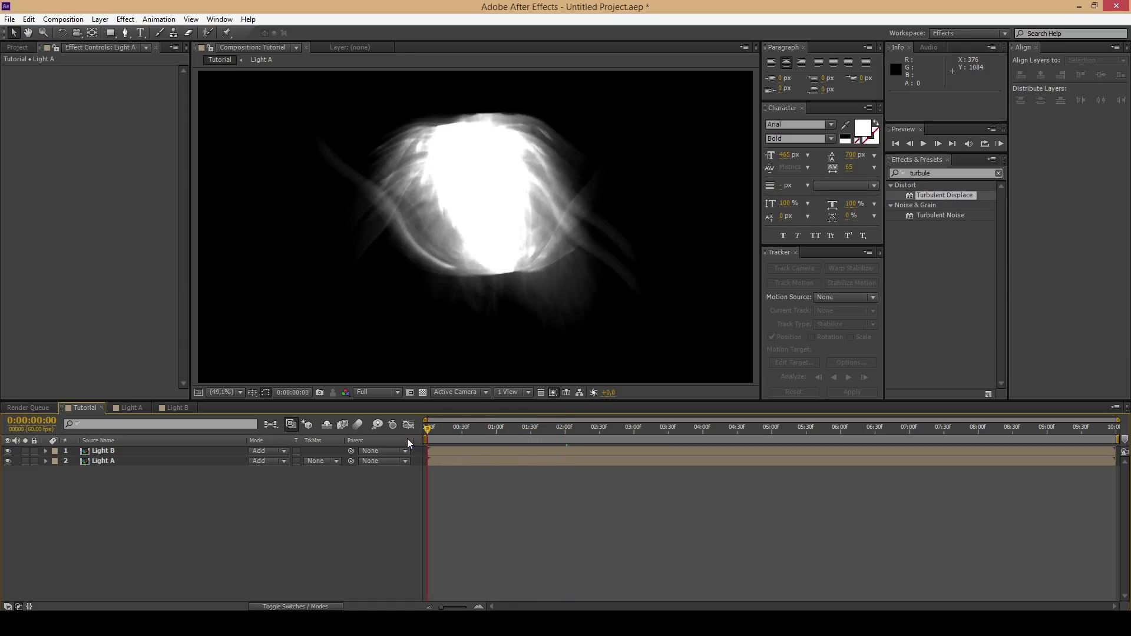
Apply Polar Coordinates to the soloed Light A layer with Rect to Polar conversion and 100% Interpolation
double_click(919, 173)
text(polar)
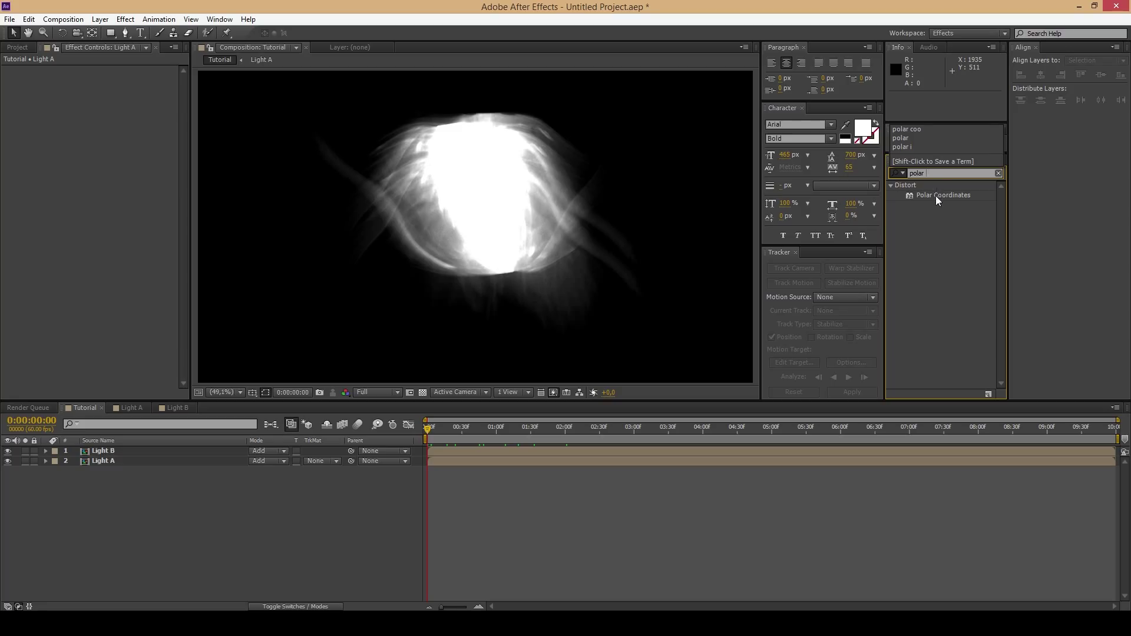
drag(939, 201, 108, 463)
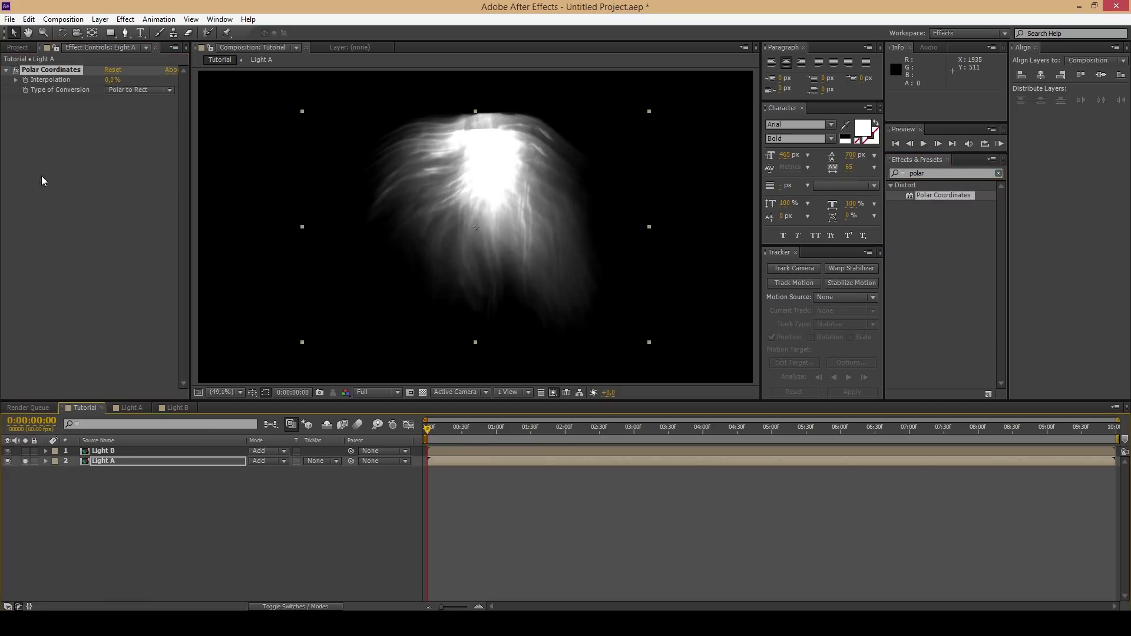
click(140, 89)
click(134, 113)
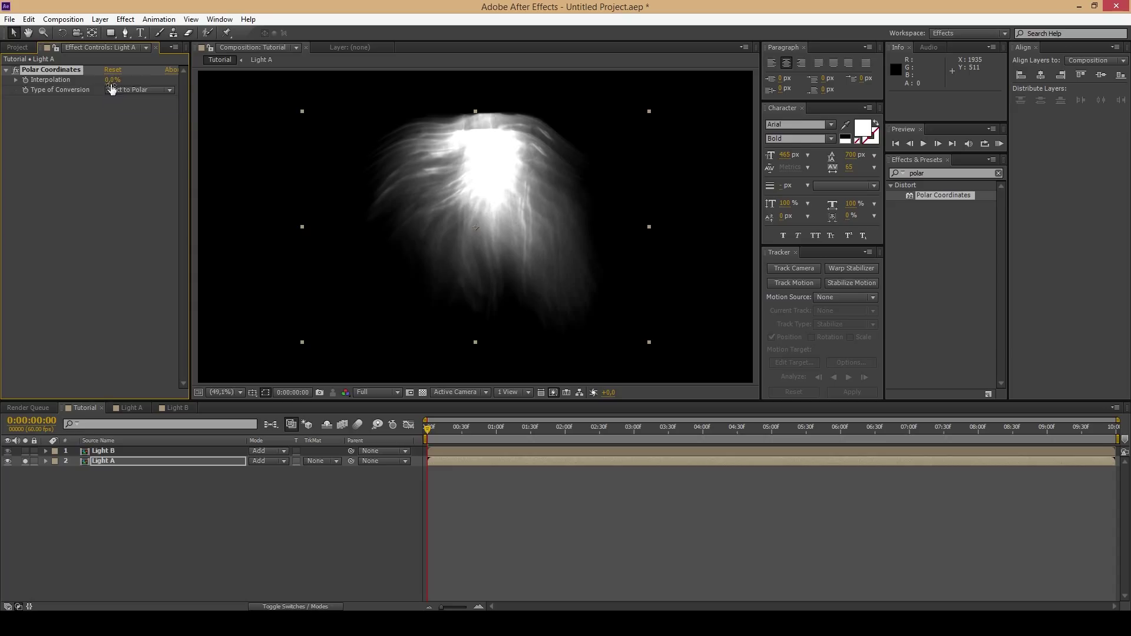
drag(113, 80, 270, 78)
click(95, 153)
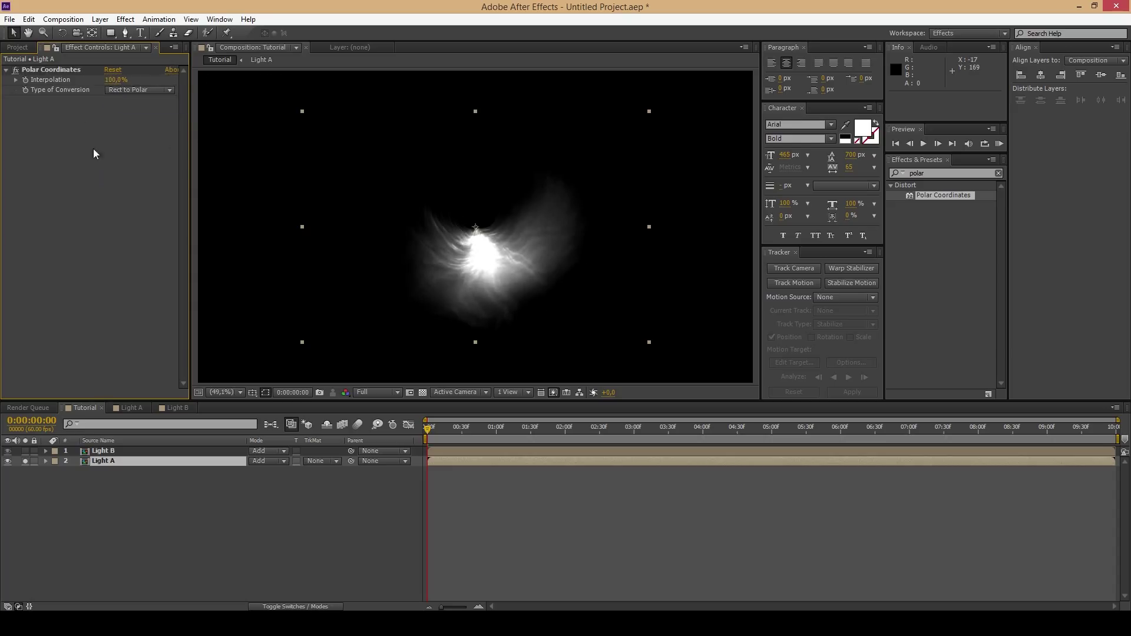
Copy the Polar Coordinates effect from Light A to Light B, and unsolo Light A
click(65, 70)
click(24, 462)
click(101, 451)
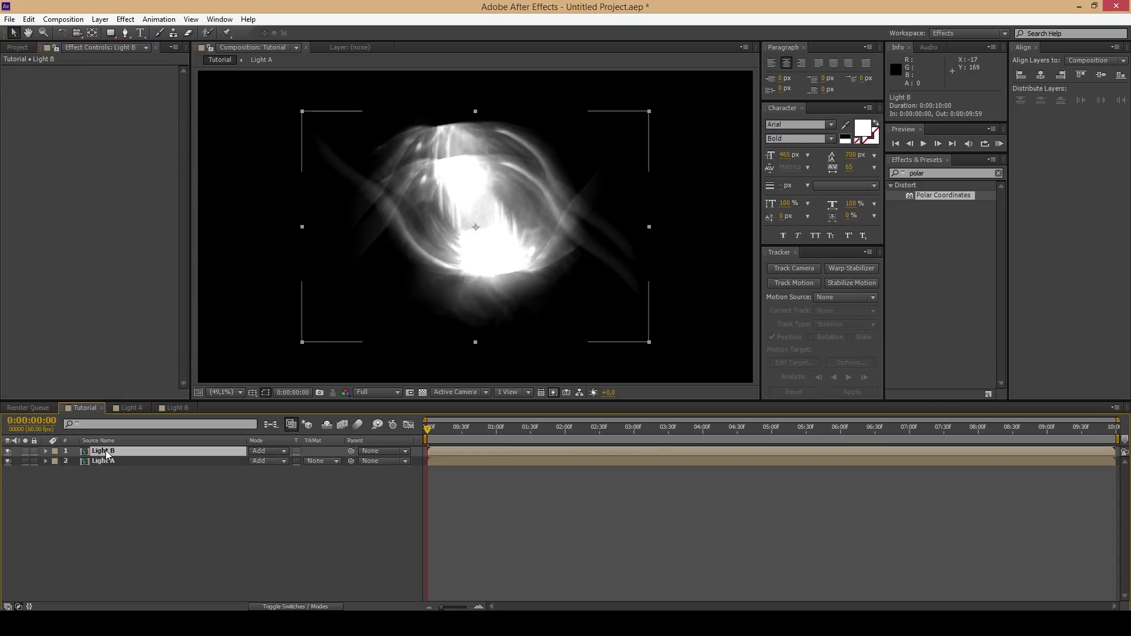
key(ctrl+v)
click(138, 508)
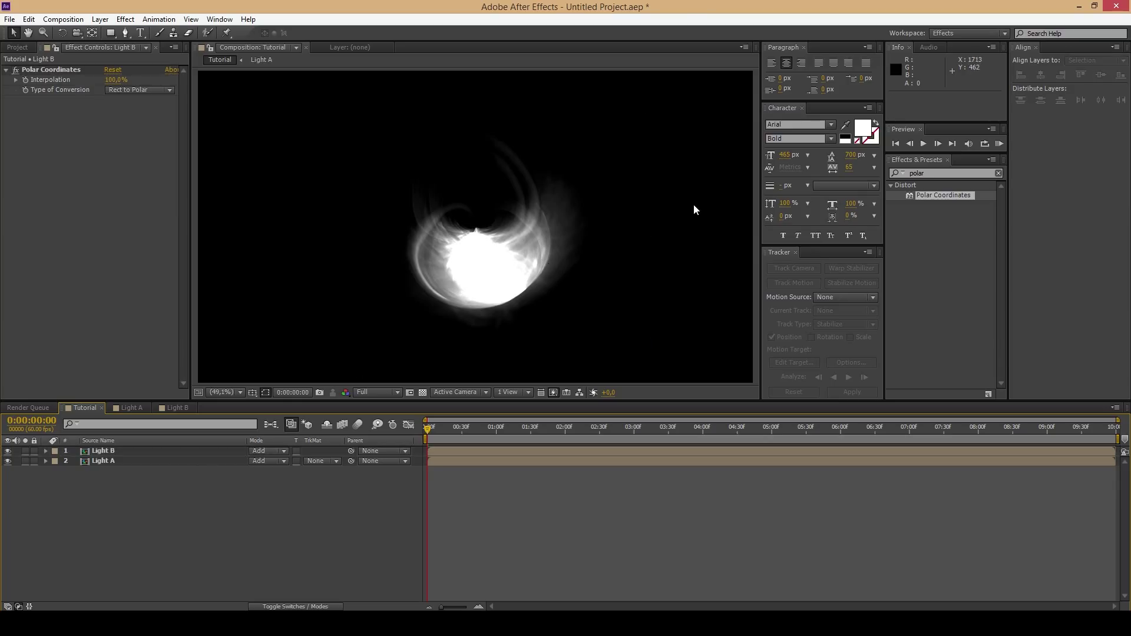
Find the CC Lens effect, apply it to the Light A layer and solo that layer
double_click(935, 174)
text(cc lens)
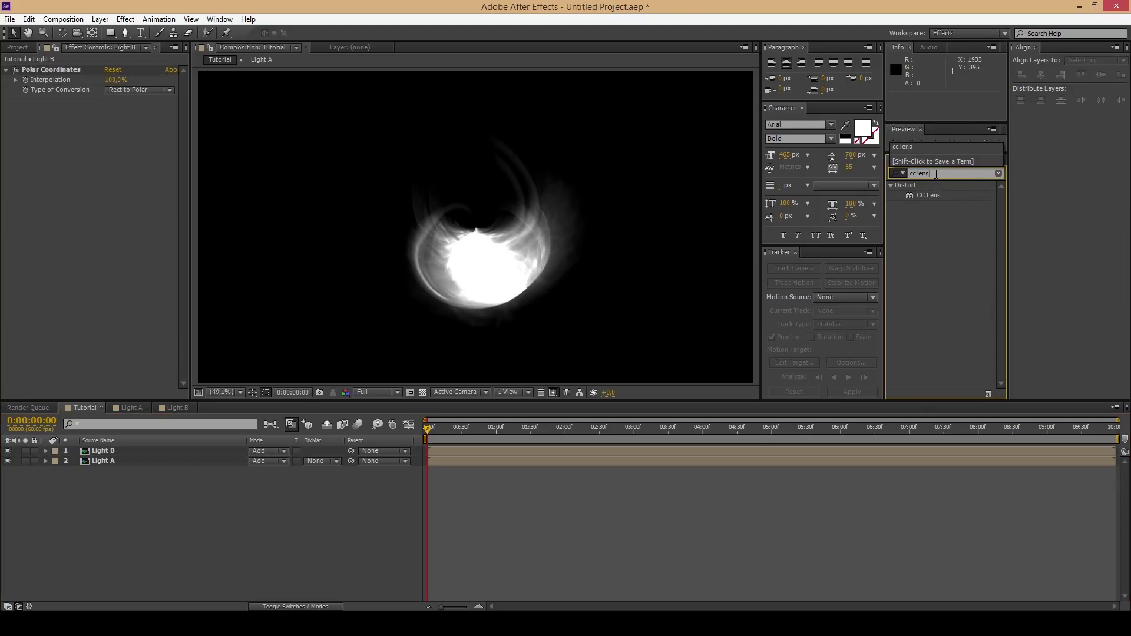
drag(935, 192, 107, 461)
click(25, 462)
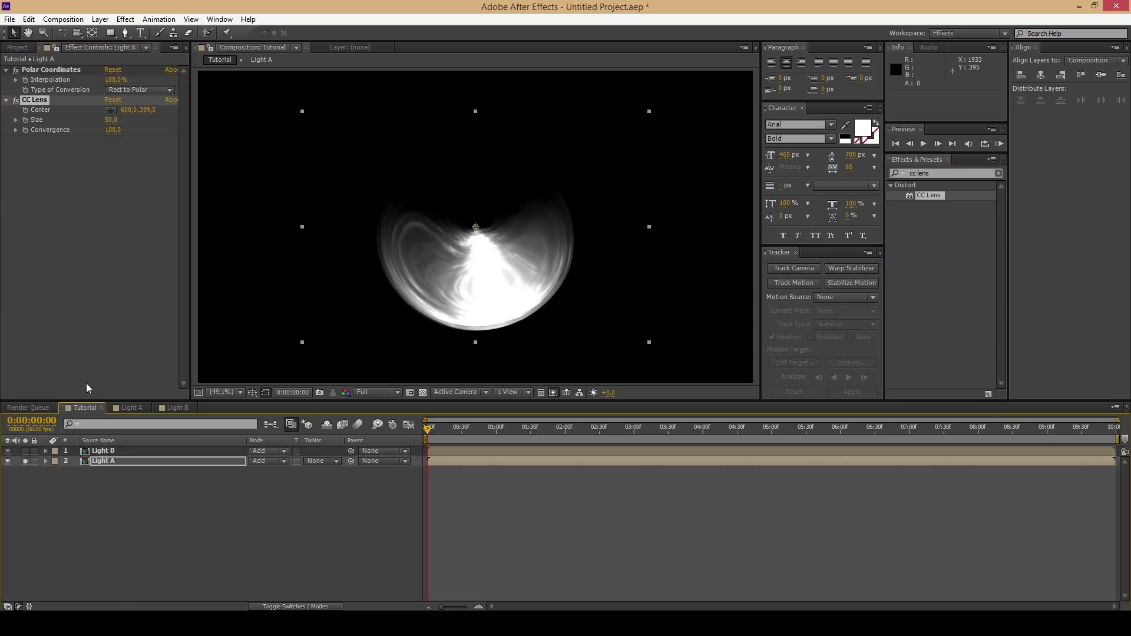
Adjust Light A's CC Lens to a Size of 34 with its Center at about 607.9, 497.3, forming a glowing sphere
click(109, 111)
mouse_move(482, 213)
mouse_down()
mouse_move(478, 253)
mouse_move(478, 221)
mouse_up()
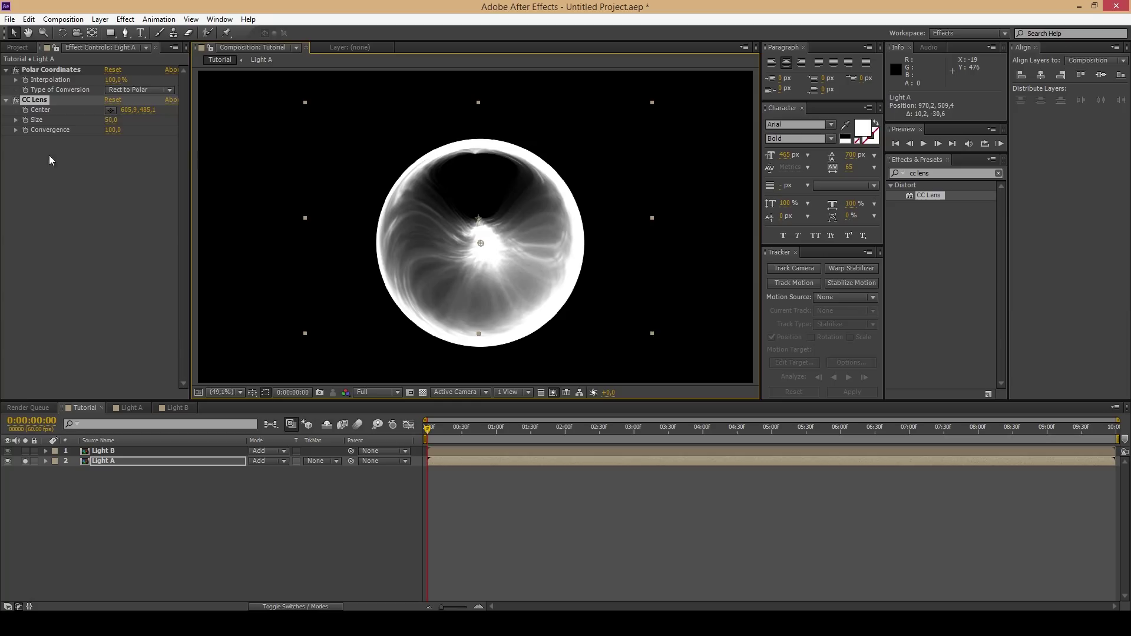
drag(112, 123, 108, 121)
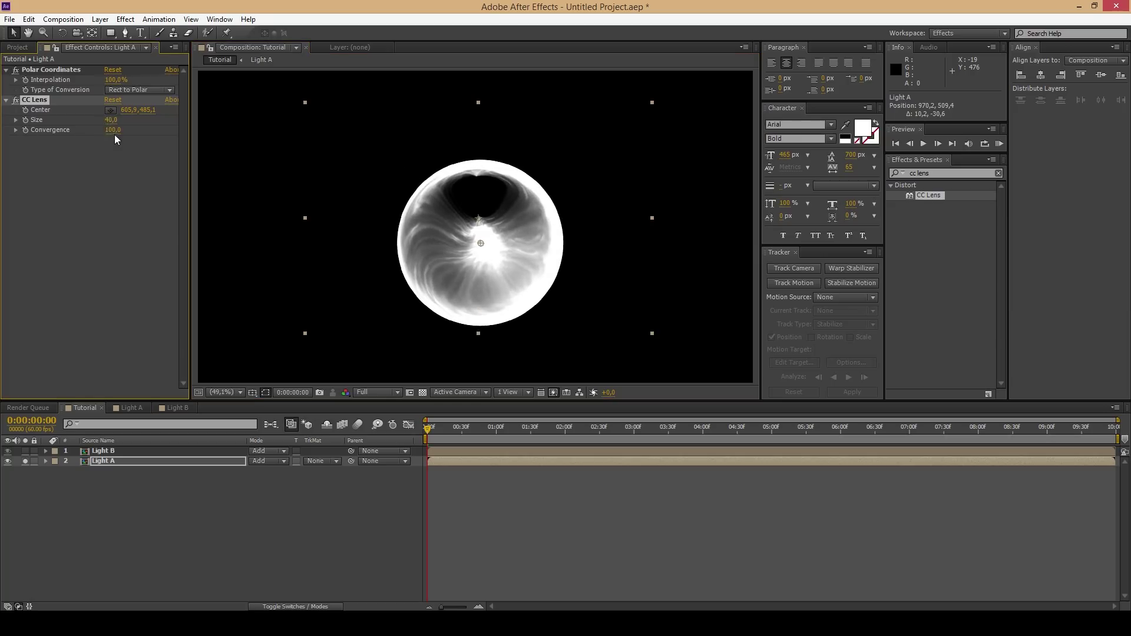
mouse_move(481, 243)
mouse_down()
mouse_move(467, 223)
mouse_move(489, 229)
mouse_move(472, 245)
mouse_move(480, 253)
mouse_up()
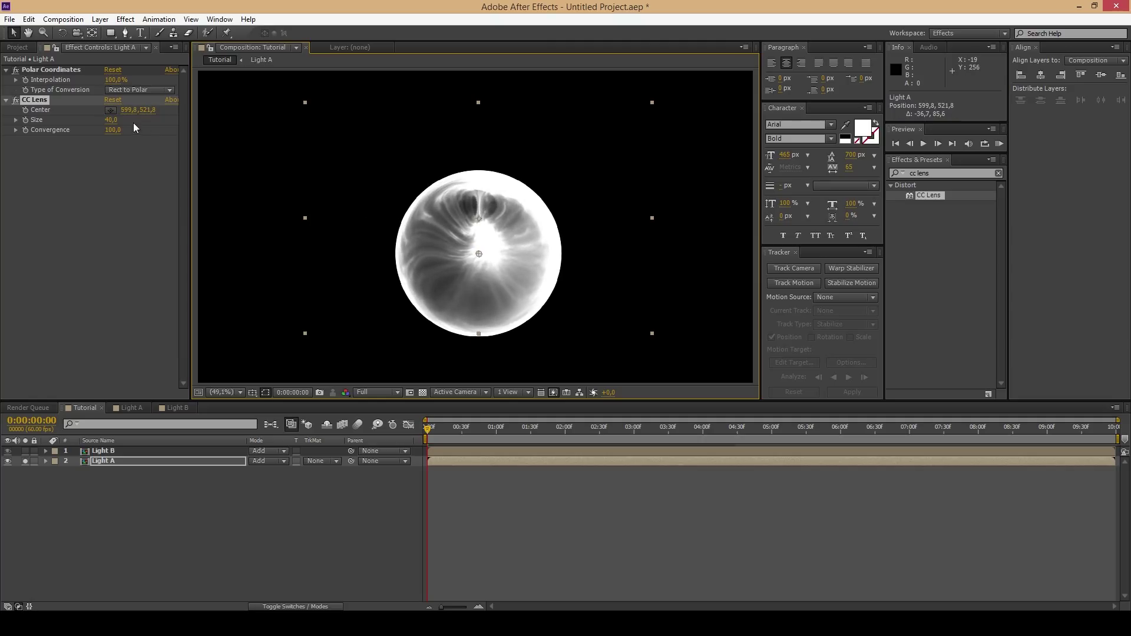
drag(110, 121, 110, 126)
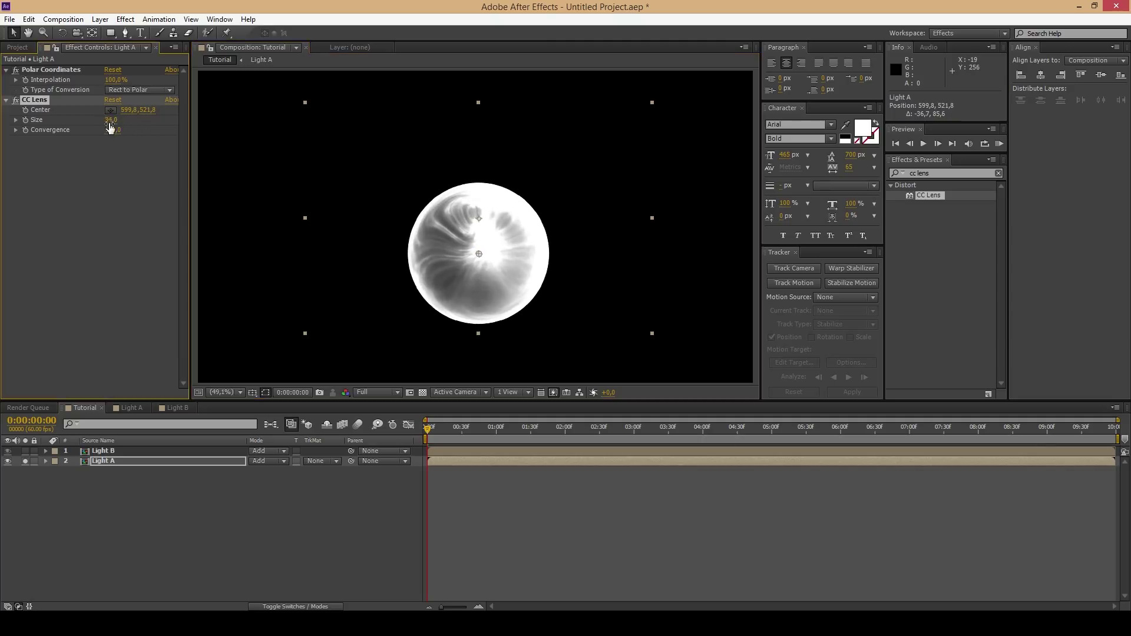
click(114, 110)
drag(479, 241, 483, 251)
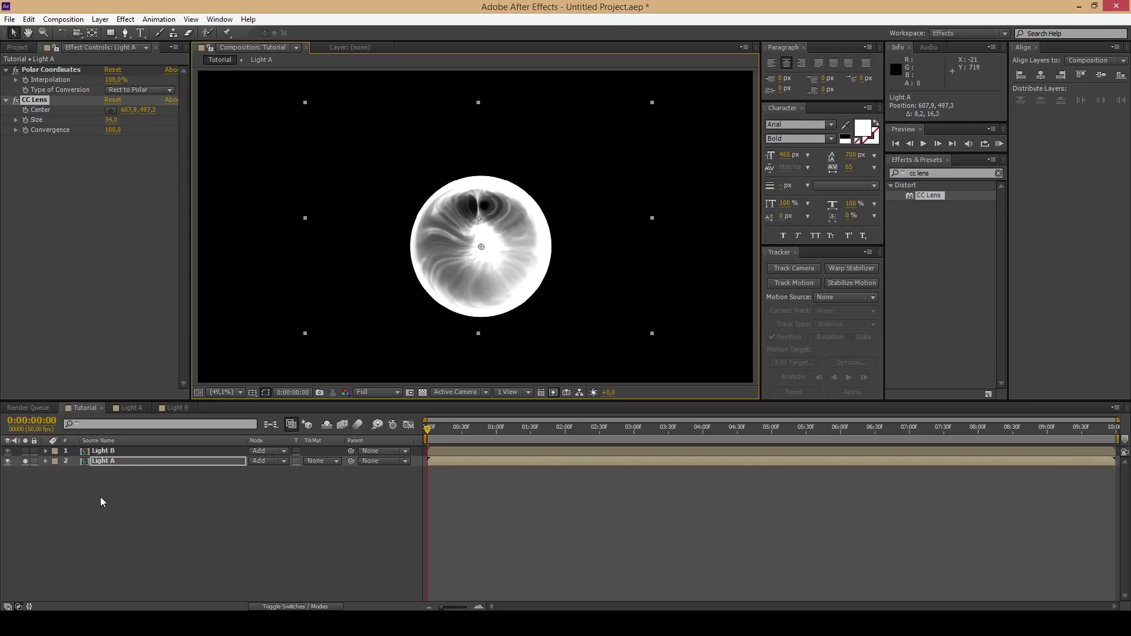
Copy Polar Coordinates and CC Lens from Light A onto Light B, and unsolo Light A
click(51, 69)
click(39, 101)
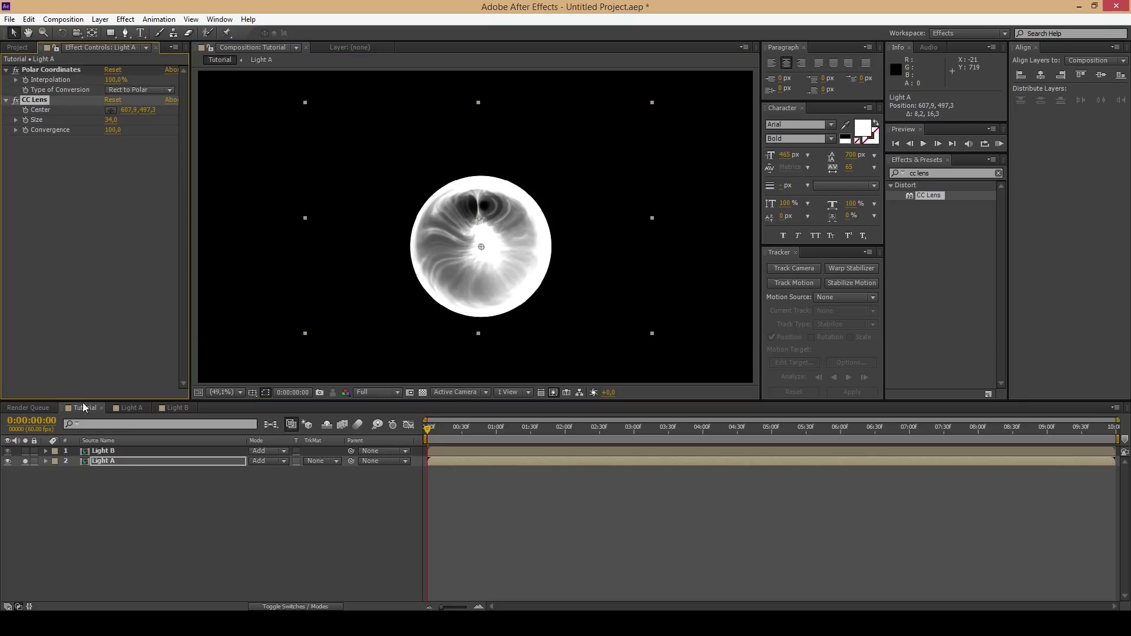
click(25, 461)
click(109, 451)
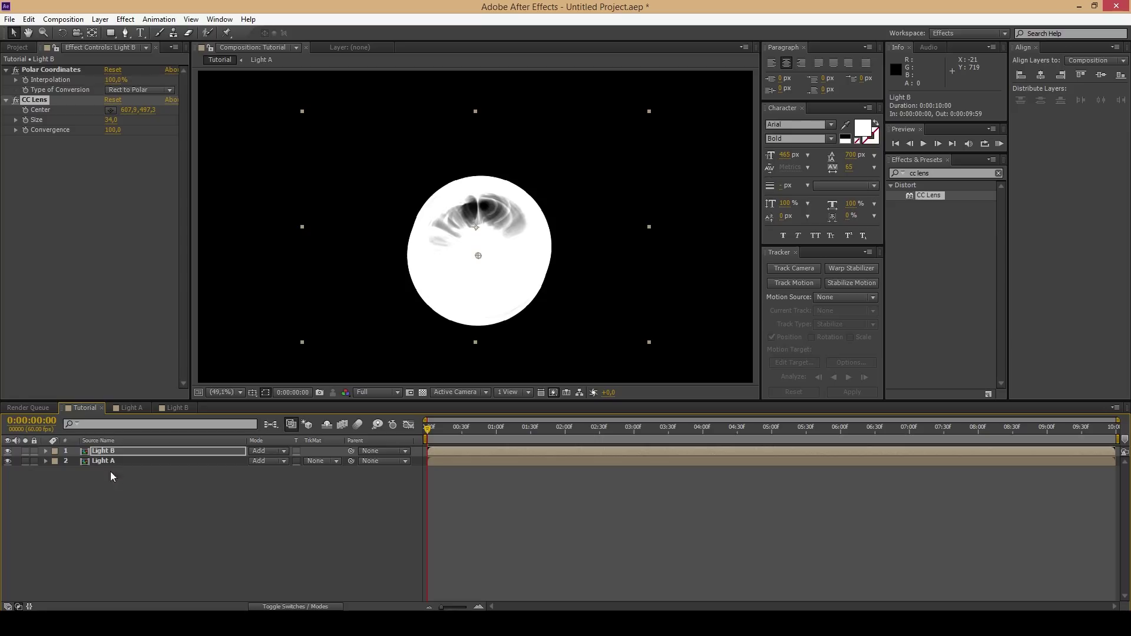
Copy Light A's Position onto Light B so that both spheres line up
click(93, 462)
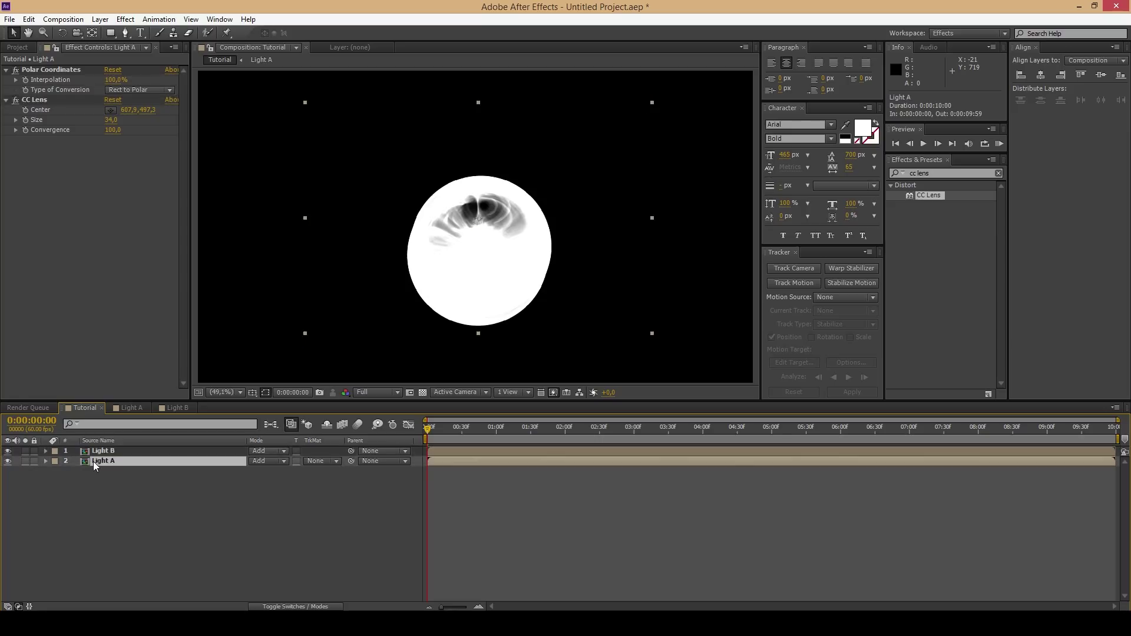
key(p)
key(ctrl+c)
click(110, 452)
key(ctrl+v)
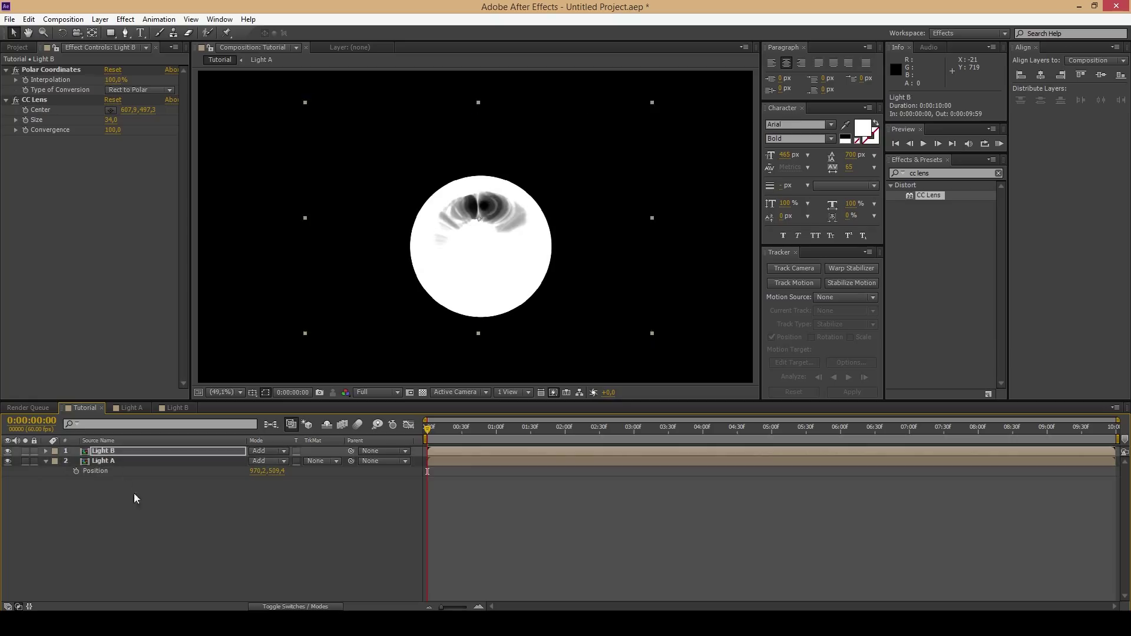
click(144, 510)
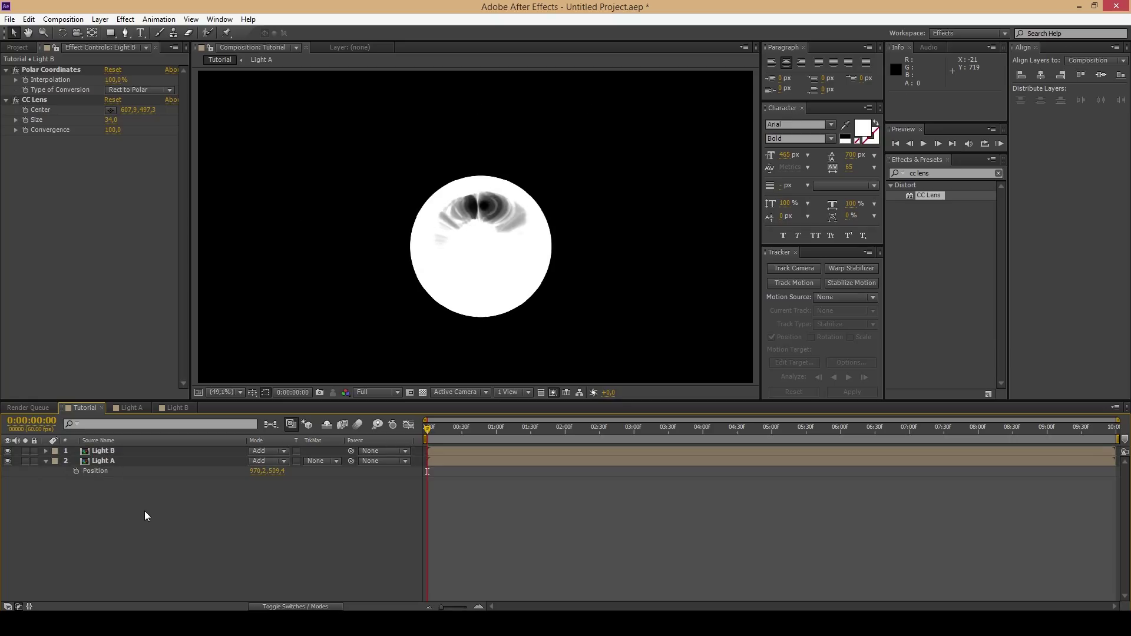
Set Light B's Opacity to 50% and scrub the timeline to 0:00:00:40 to preview it
click(102, 452)
key(t)
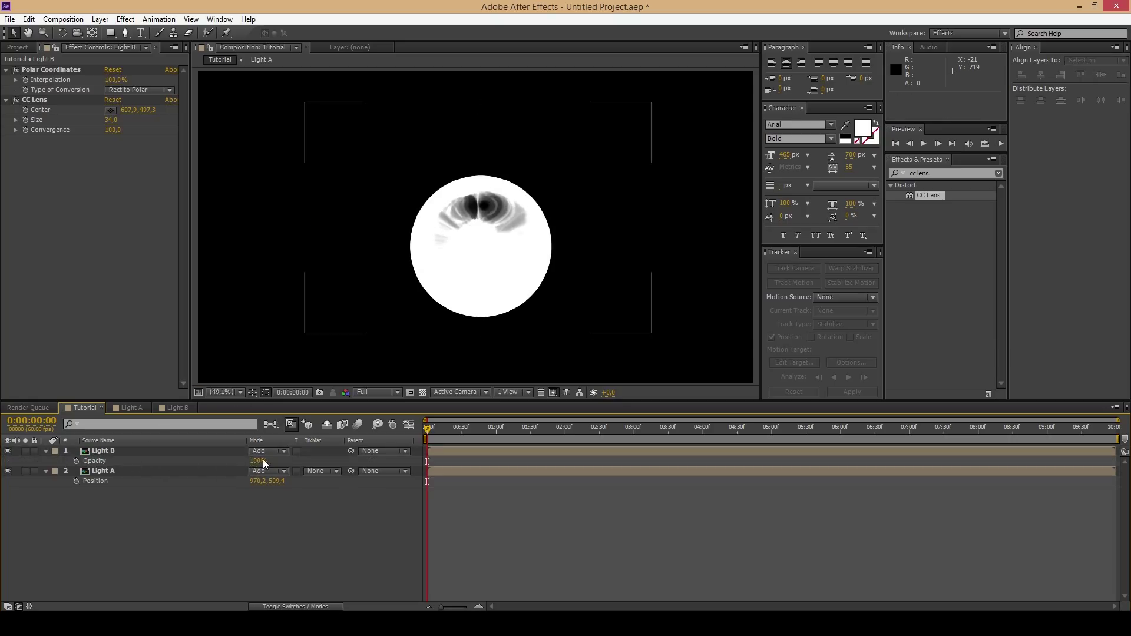
text(50)
key(Return)
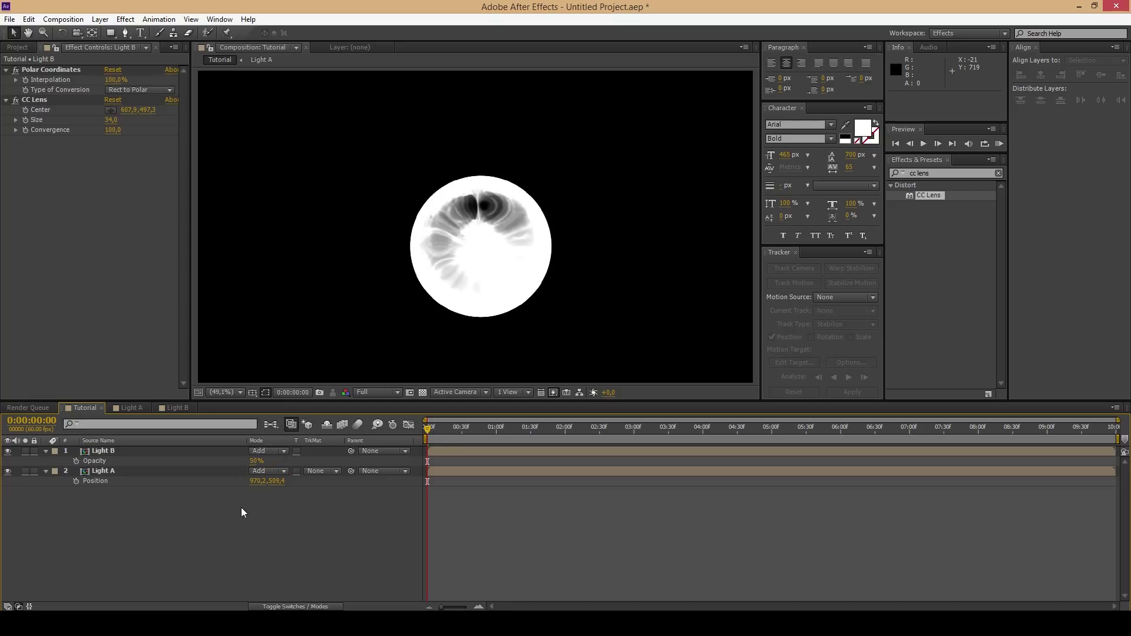
drag(427, 429, 474, 433)
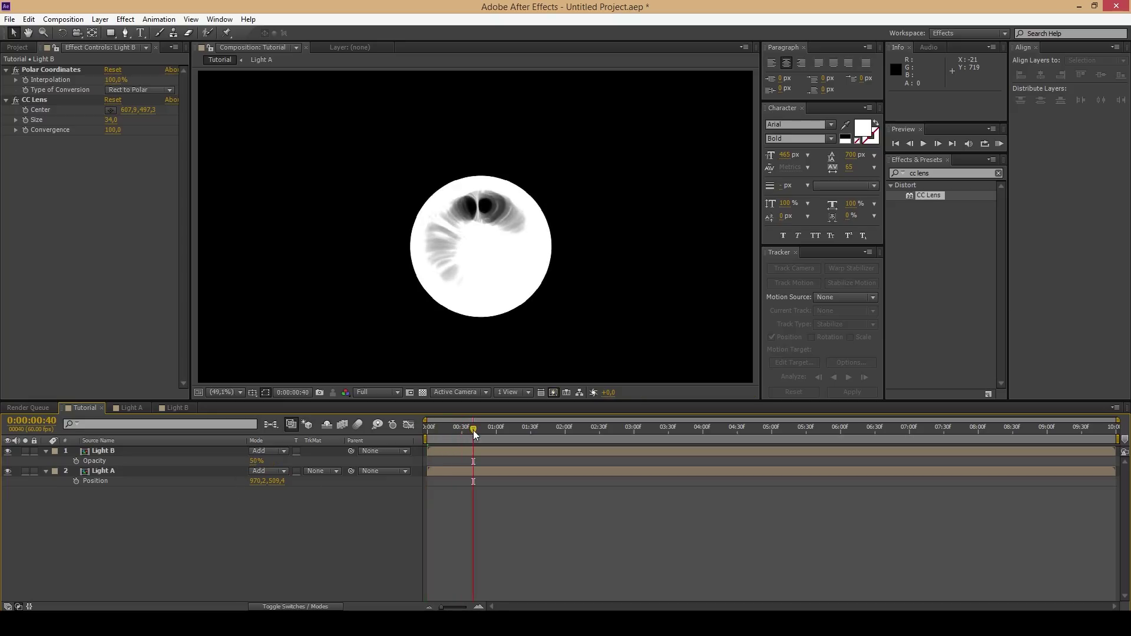
Try an Opacity of 50% on the Light A layer, and return it to 100%
click(98, 471)
key(t)
click(257, 481)
text(50)
click(255, 531)
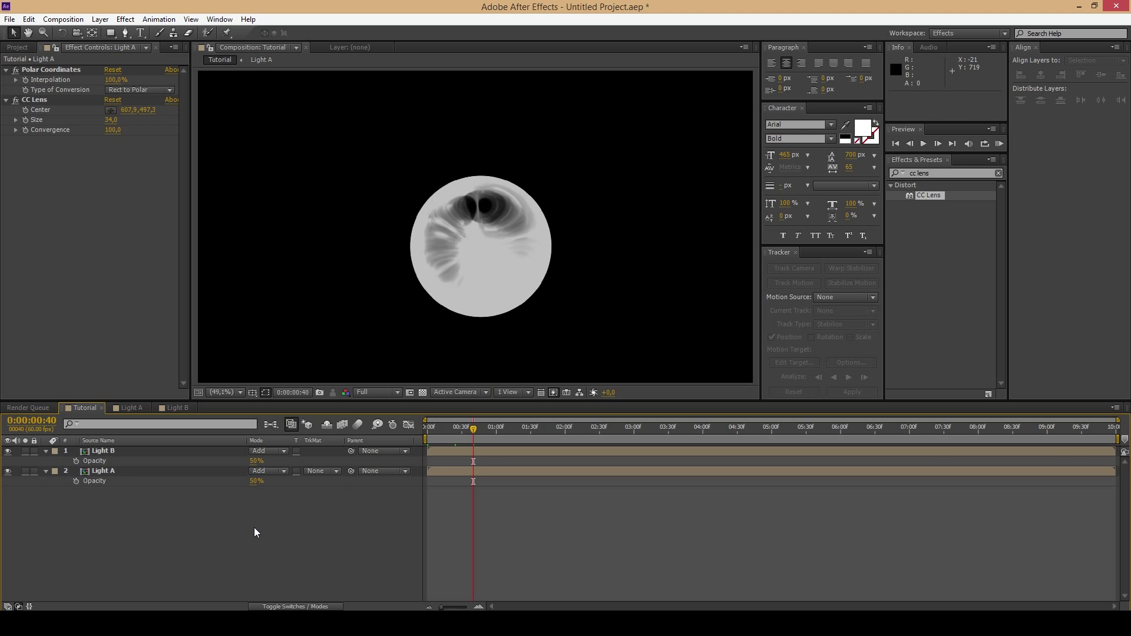
click(257, 482)
text(100)
key(Return)
Move Light A's CC Lens Center to about 610, 430.1, shift the layer slightly downward, and scrub to 0:00:01:09 to preview
click(110, 471)
click(111, 111)
click(481, 227)
drag(510, 238, 509, 254)
drag(608, 257, 609, 259)
click(257, 544)
drag(461, 432, 506, 433)
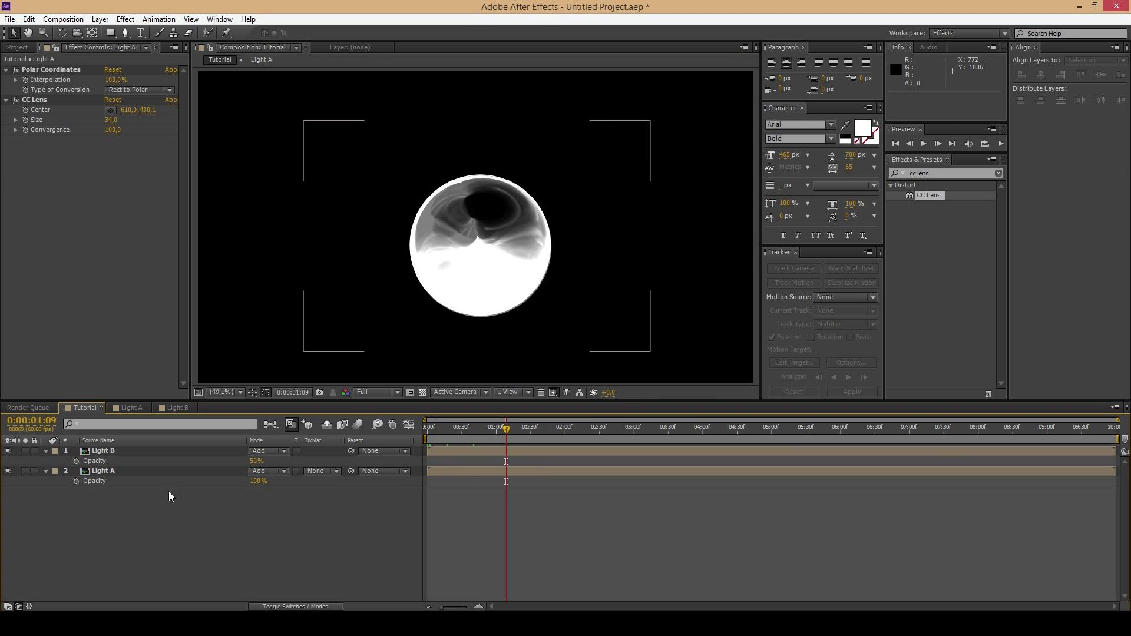
Apply VC Color Vibrance to the Light A layer and set its Color to blue
key(t)
click(947, 174)
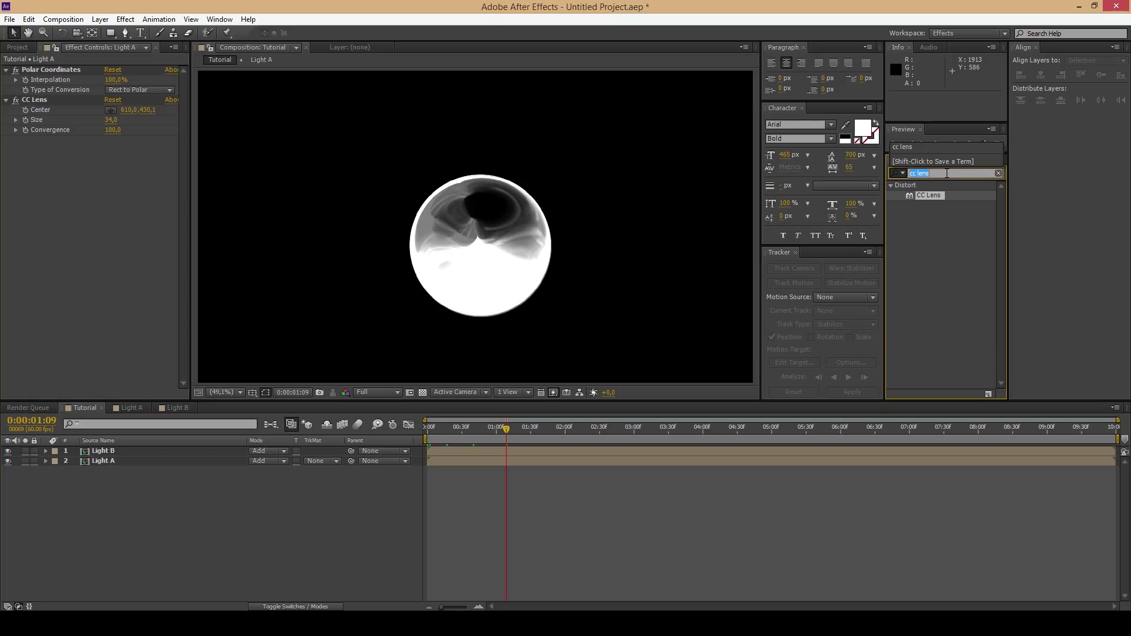
text(vc vi)
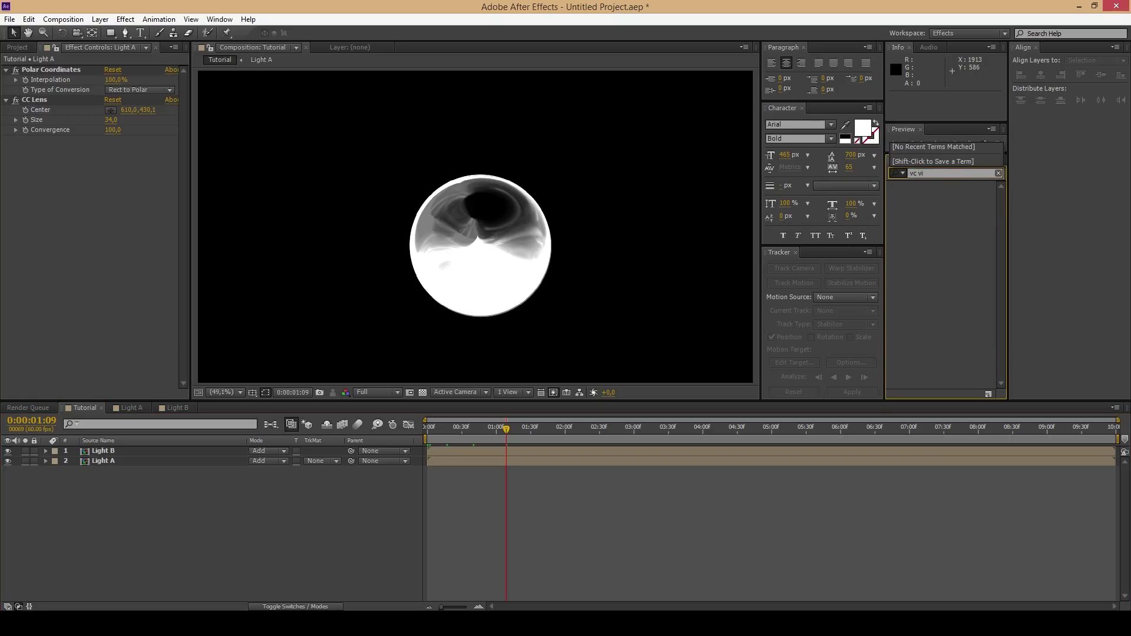
key(BackSpace)
key(BackSpace)
key(BackSpace)
drag(949, 194, 108, 467)
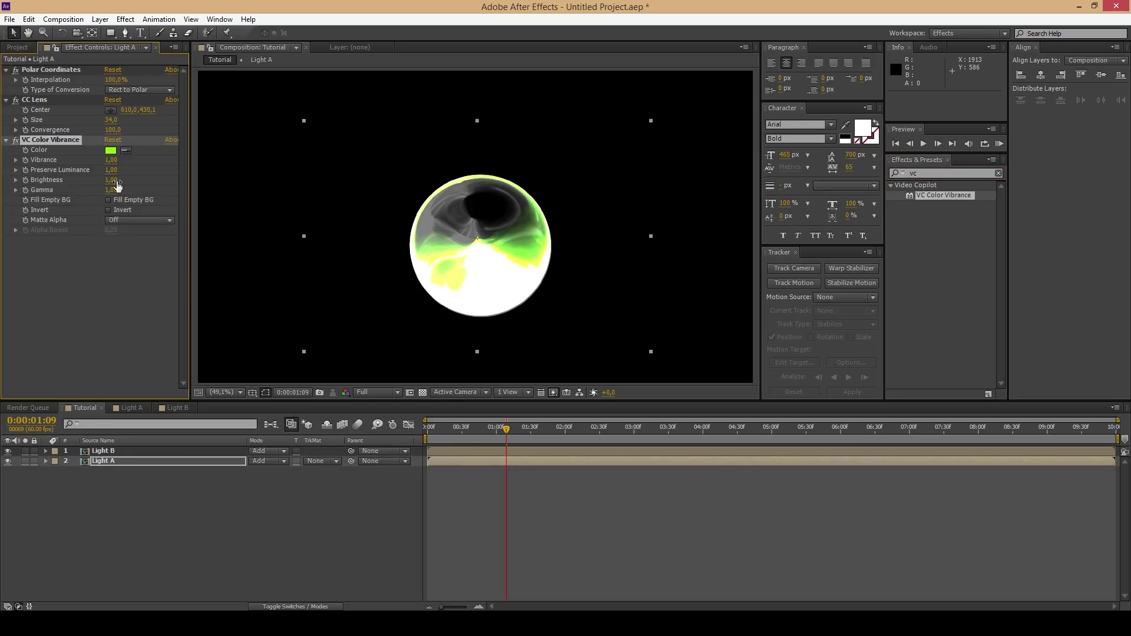
click(110, 151)
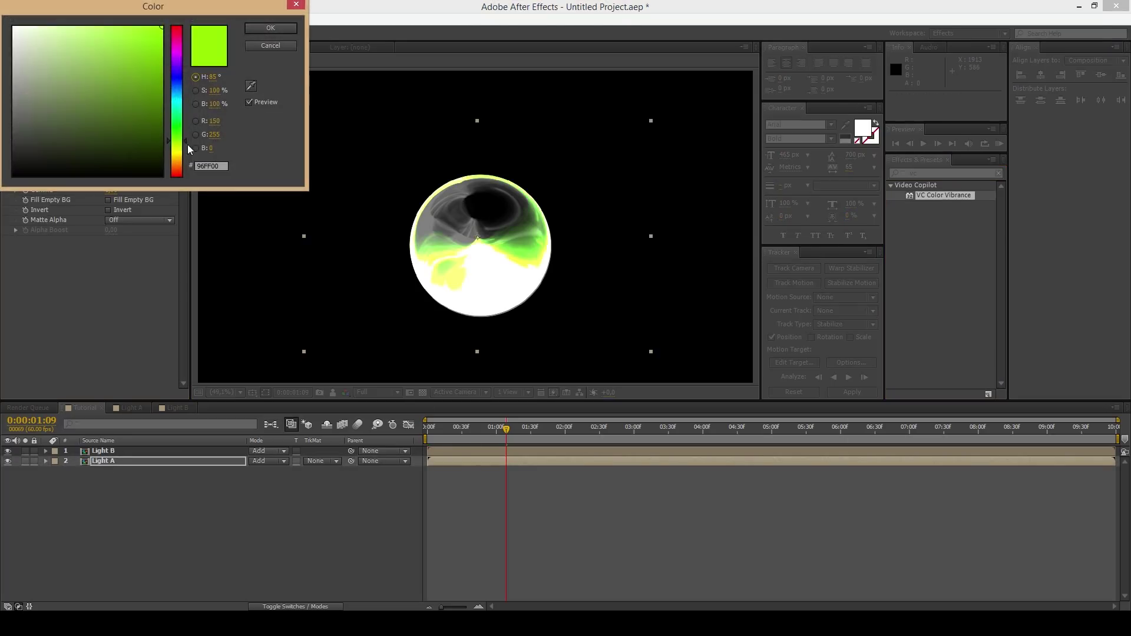
click(177, 77)
click(268, 29)
Move Light B's CC Lens Center to about 607.9, 466.7 and shift the layer slightly downward to line up both spheres
click(106, 452)
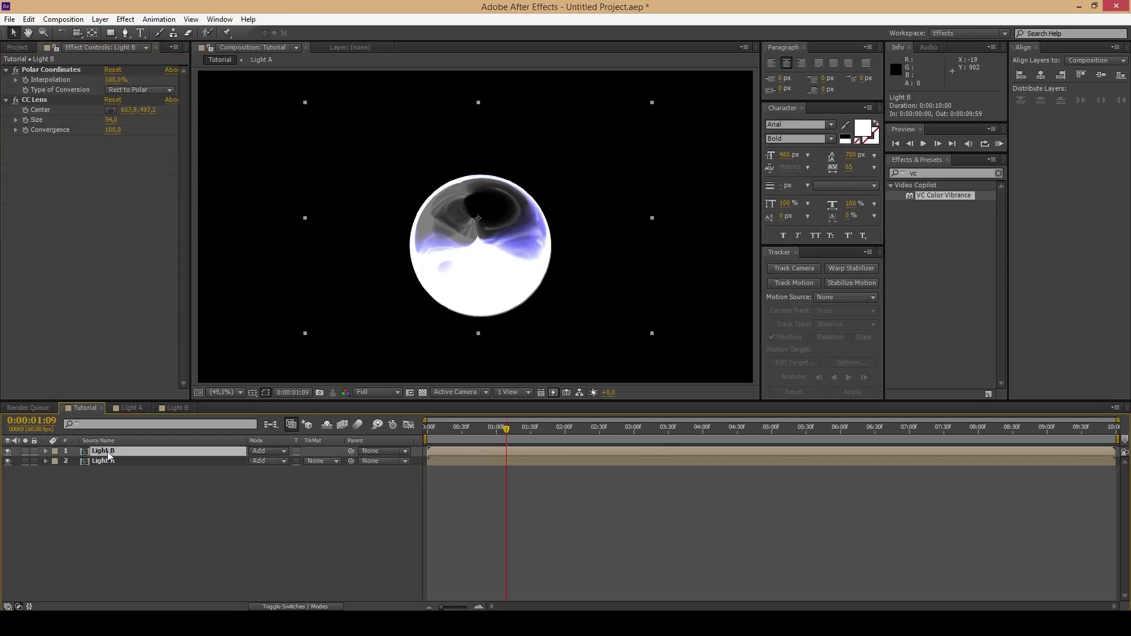
click(113, 110)
drag(495, 221, 482, 238)
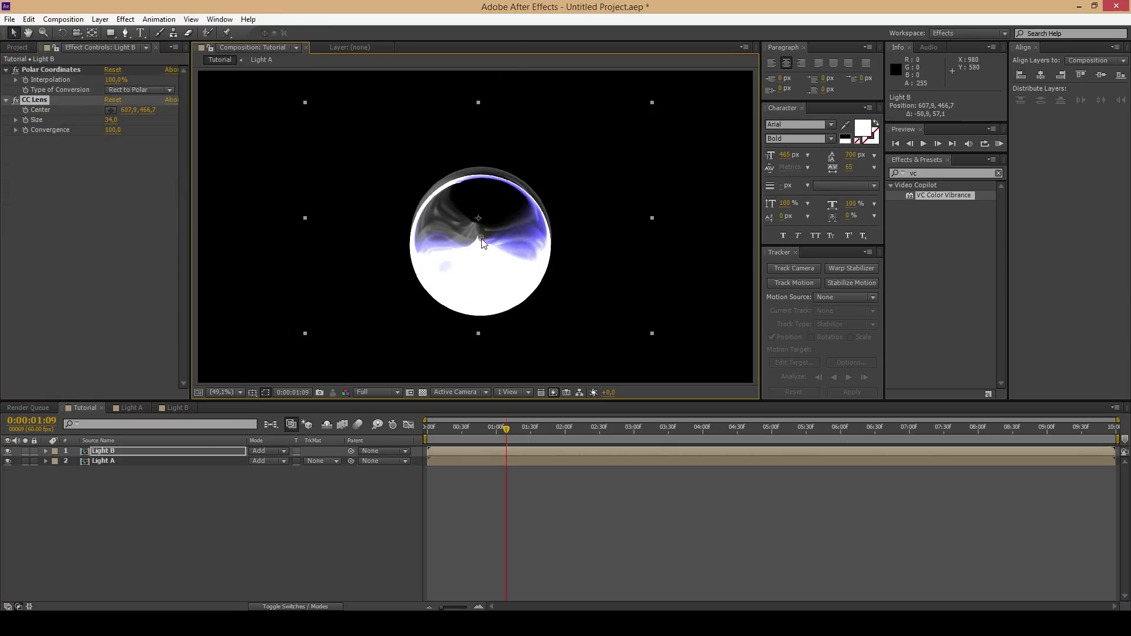
drag(588, 196, 585, 204)
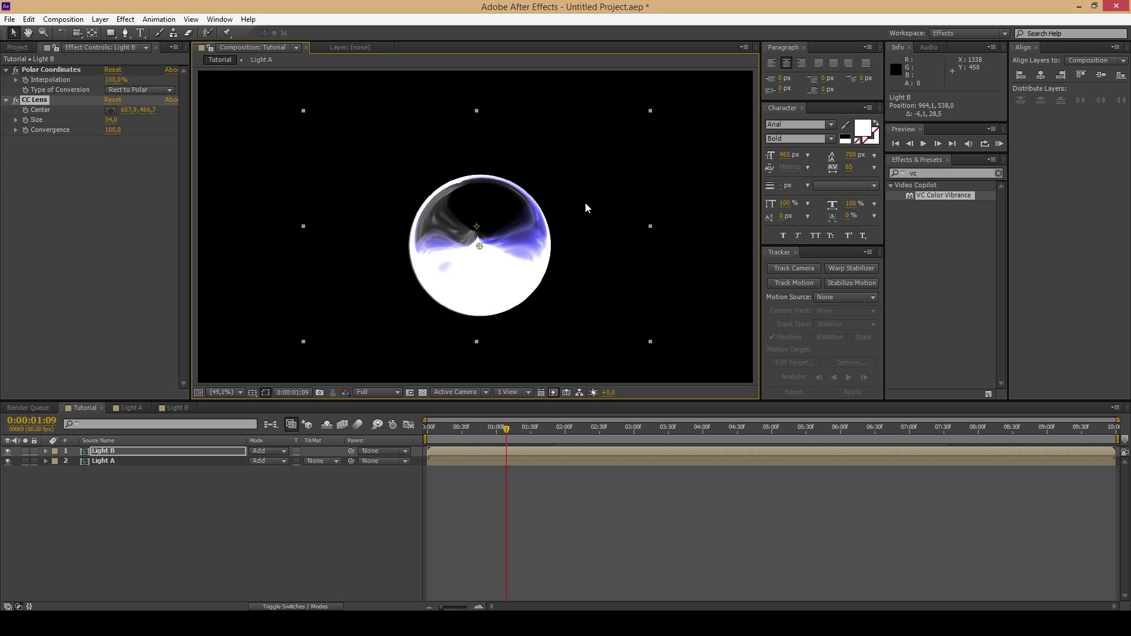
Apply VC Color Vibrance to the Light B layer after CC Lens and set its Color to a saturated blue
click(115, 450)
drag(937, 196, 61, 267)
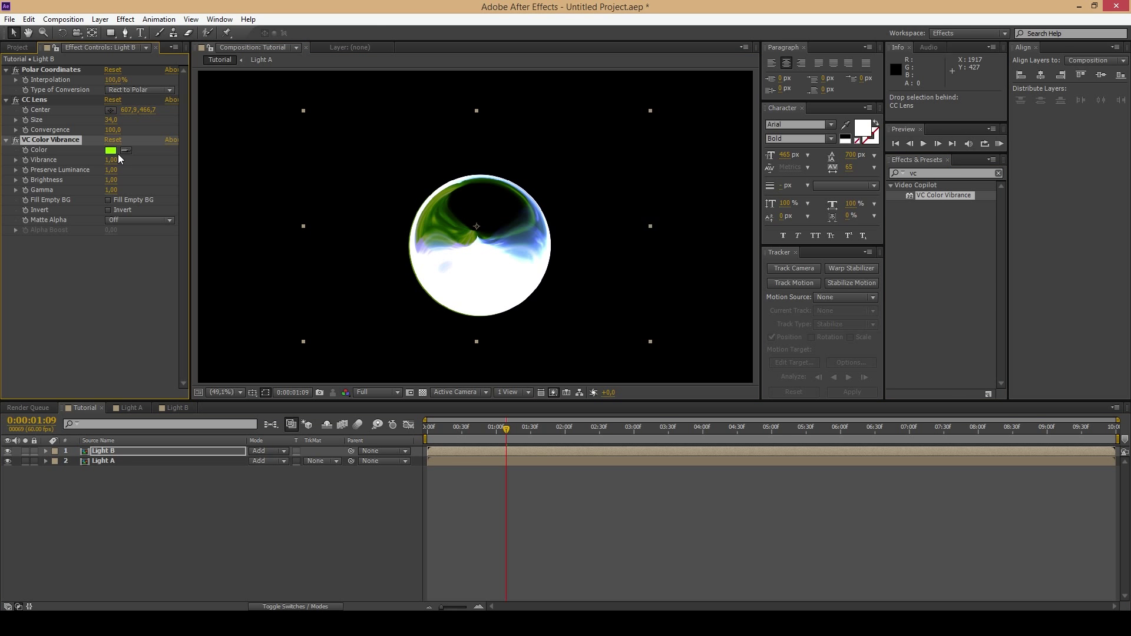
click(111, 150)
click(176, 72)
click(161, 25)
click(261, 27)
click(154, 487)
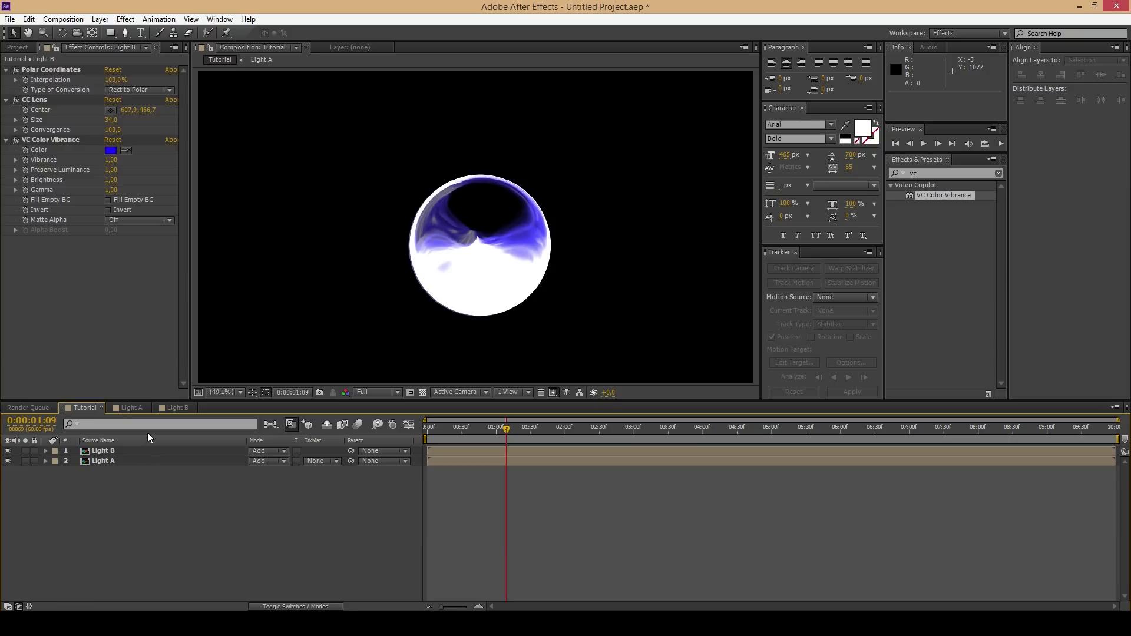
In the Light A composition, set the upper Light A.jpg layer's Opacity to 50%
click(129, 407)
click(48, 459)
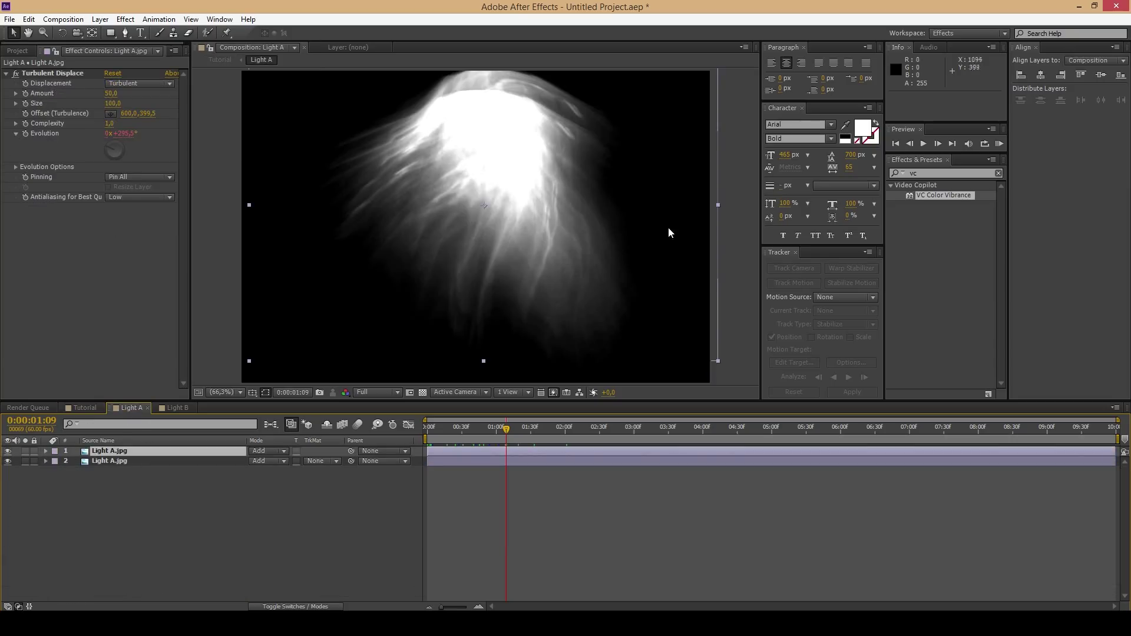
key(t)
click(259, 462)
text(50)
key(Return)
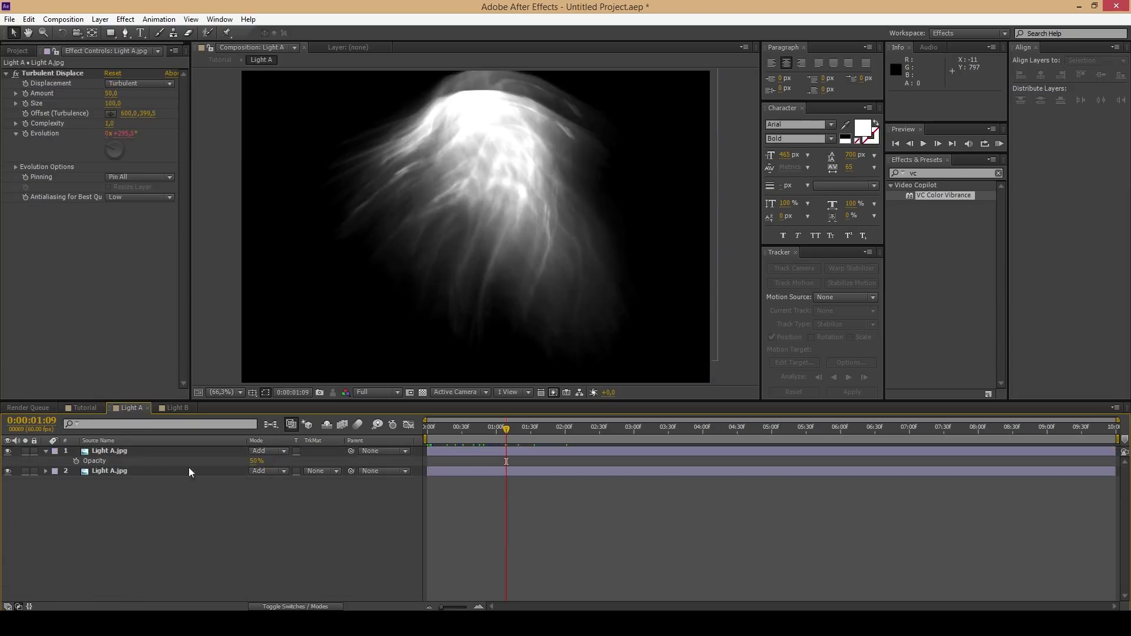
click(178, 407)
click(124, 462)
key(F2)
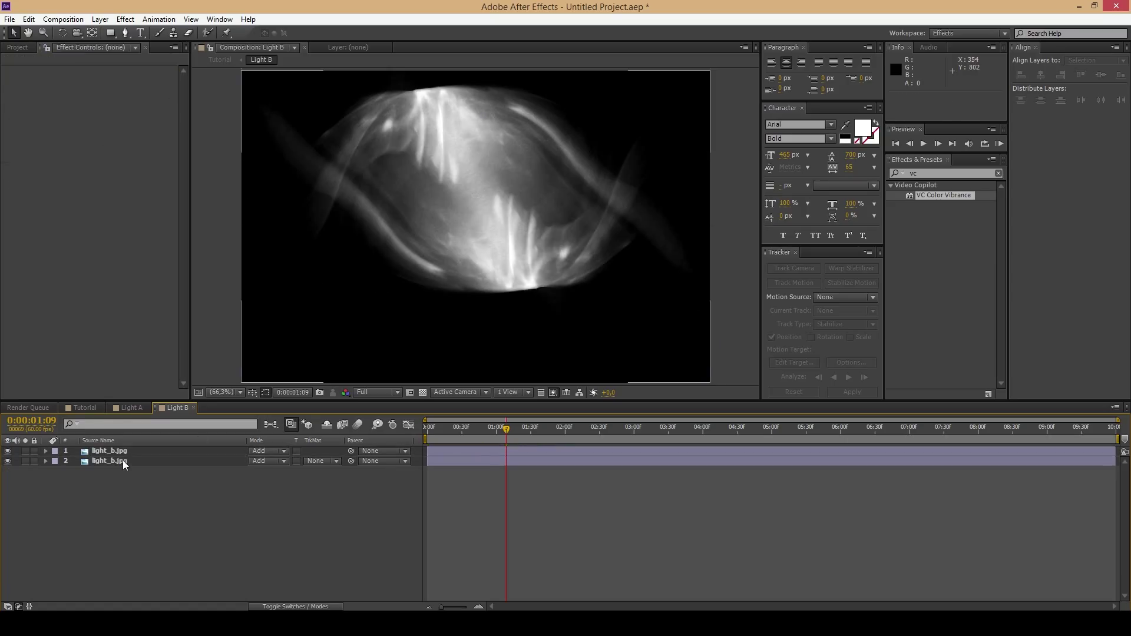
In the Tutorial composition, set the blending mode of both Light A and Light B to Screen
click(85, 407)
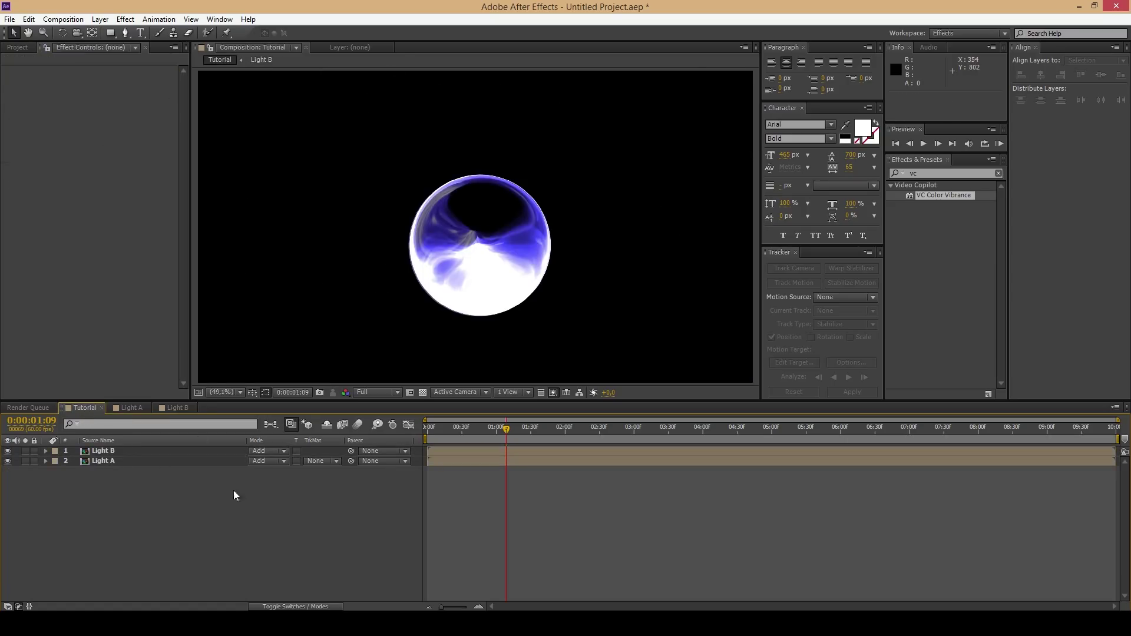
click(270, 461)
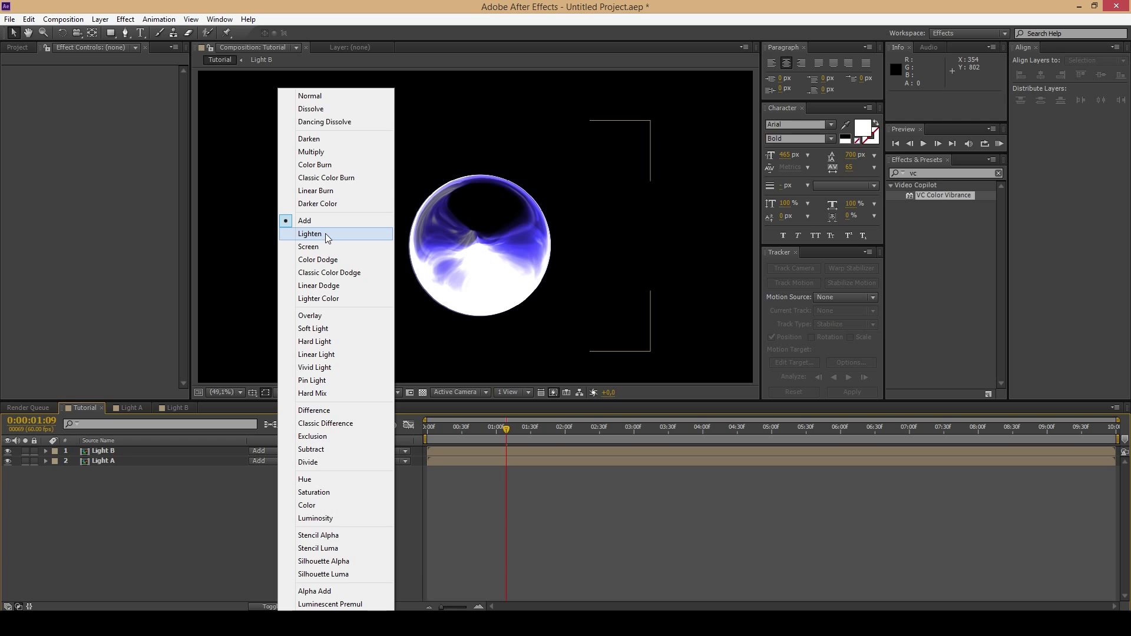
click(326, 247)
click(275, 451)
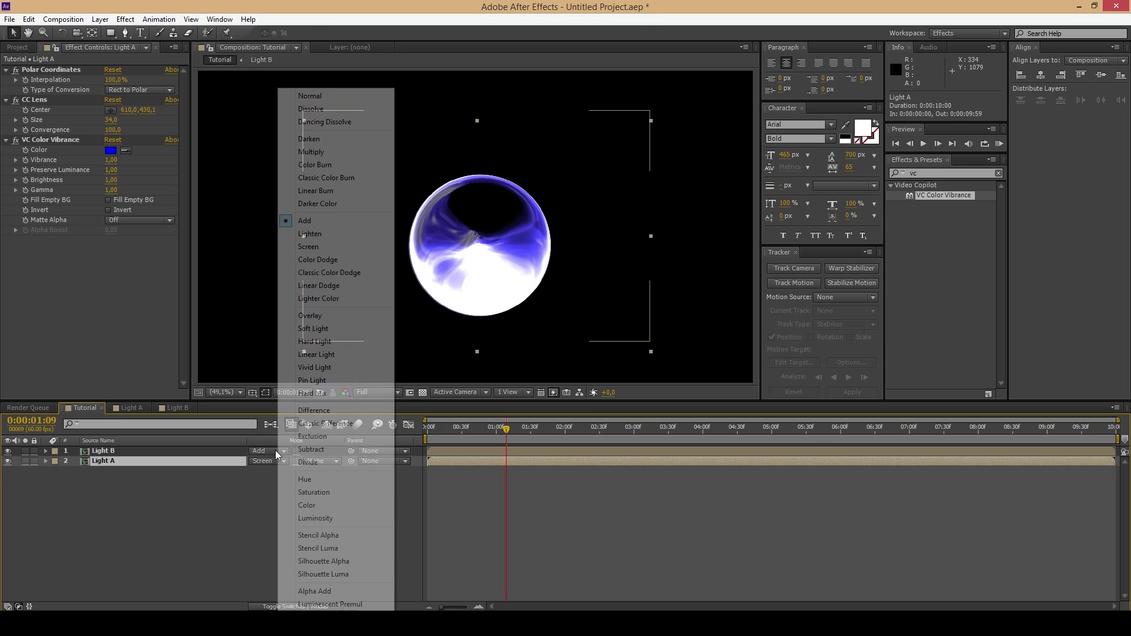
click(319, 246)
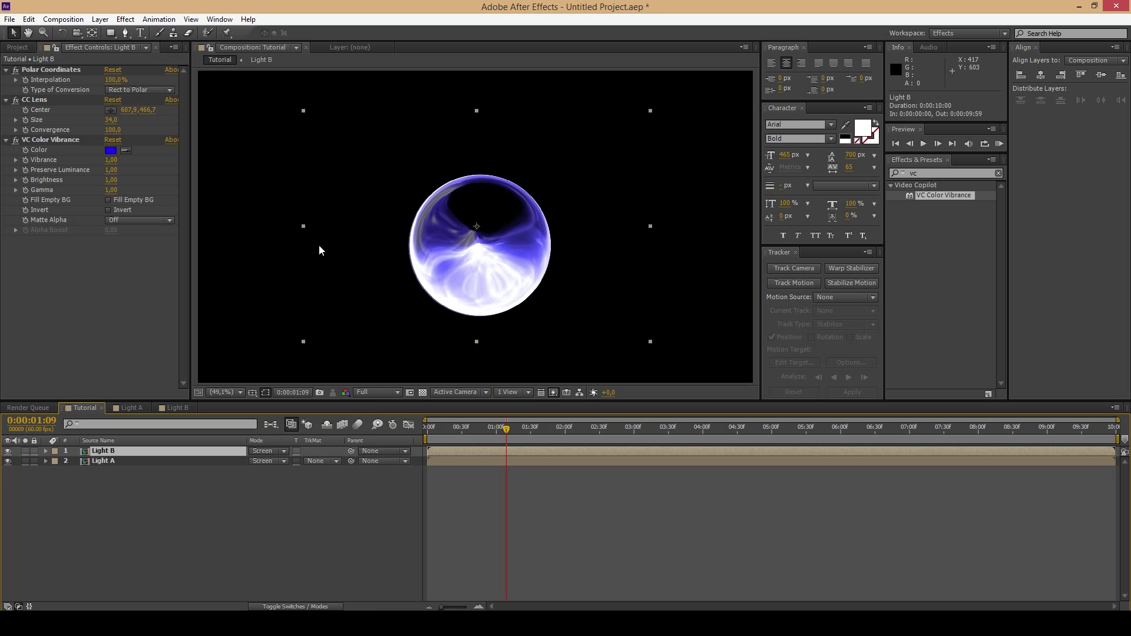
click(291, 541)
Try the Stylize Glow effect on the Light B layer and remove it
click(938, 173)
text(glow)
scroll(943, 283, down, 3)
drag(924, 363, 138, 453)
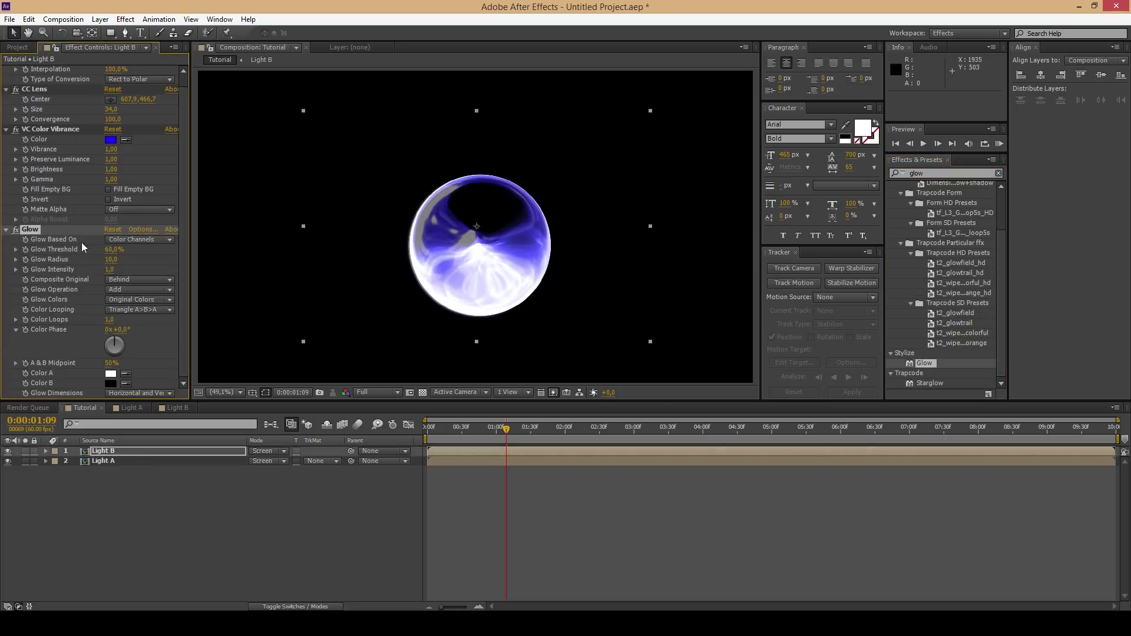
key(Delete)
Create a black 1920 x 1080 px solid named Particles in the Tutorial composition
right_click(127, 503)
mouse_move(161, 377)
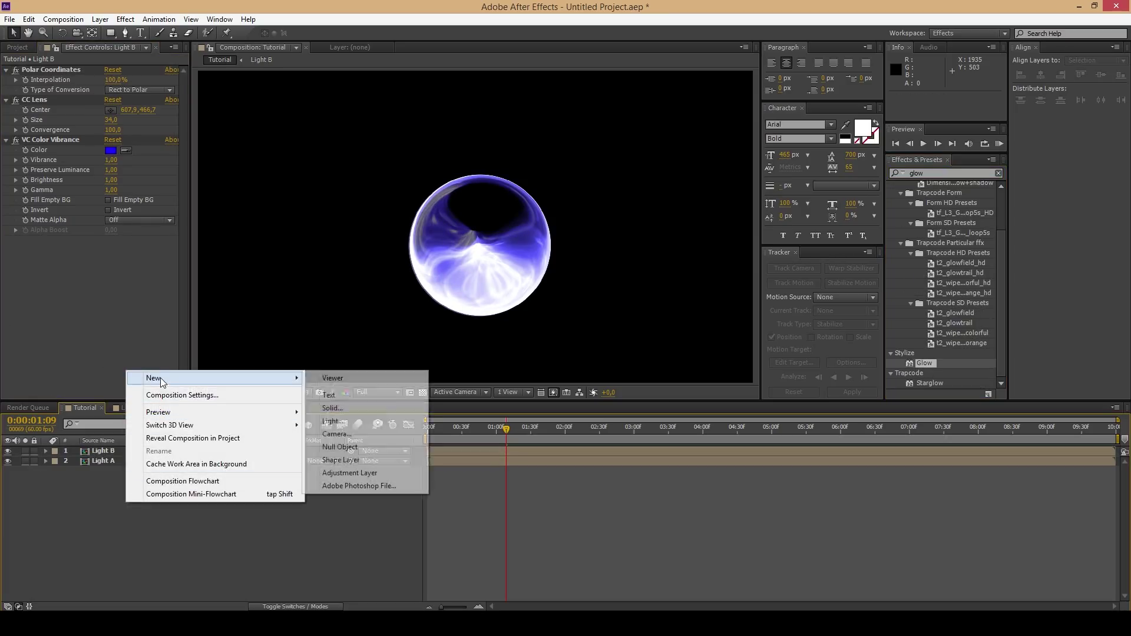
click(336, 409)
text(Pa)
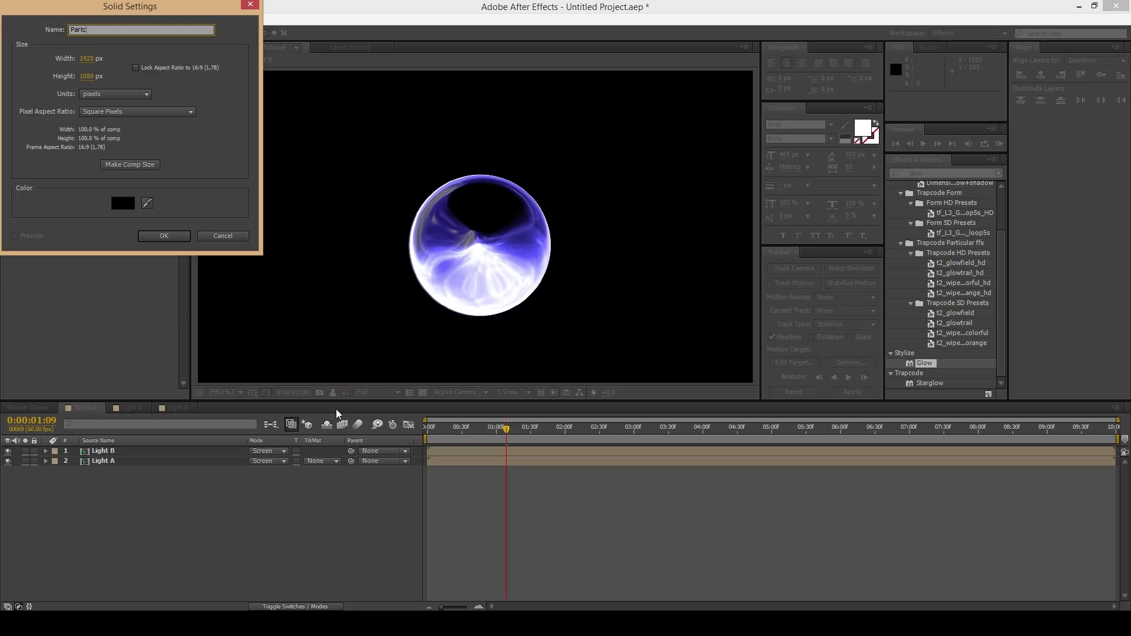
text(rticles)
key(Return)
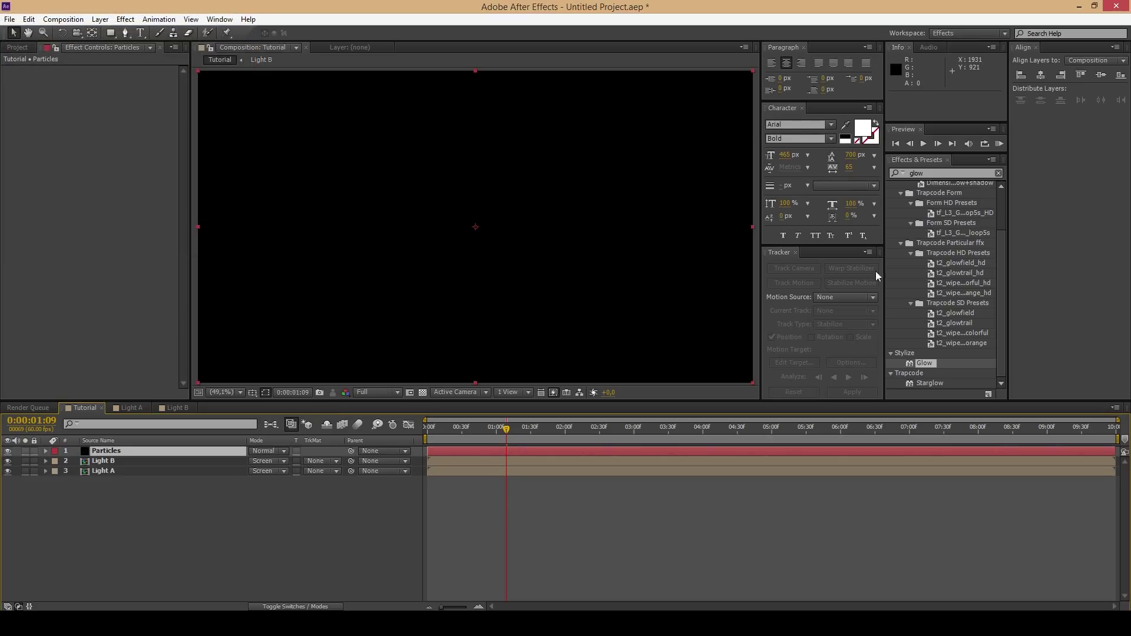
Apply CC Particle World to the Particles layer and turn off its Grid guide
click(933, 174)
text(particle world)
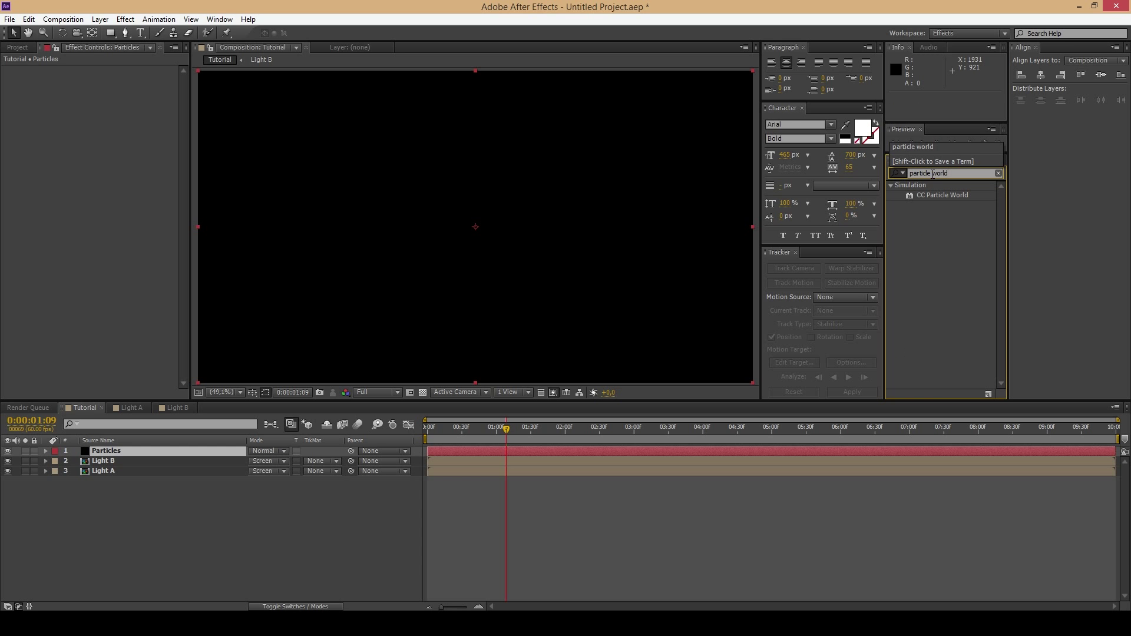
drag(953, 196, 102, 452)
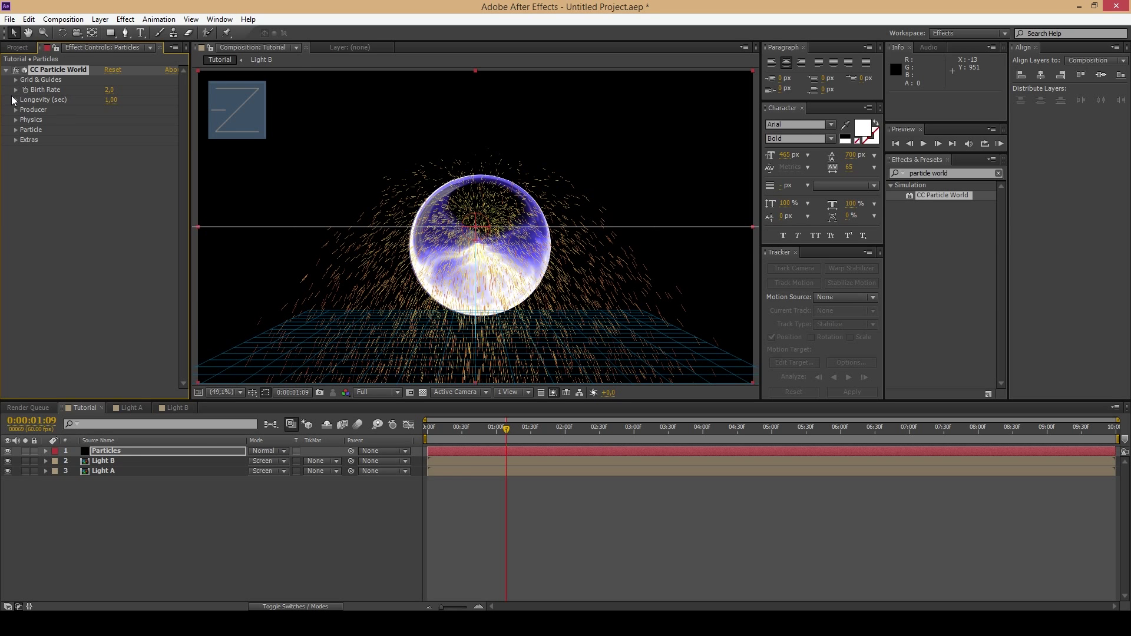
click(16, 81)
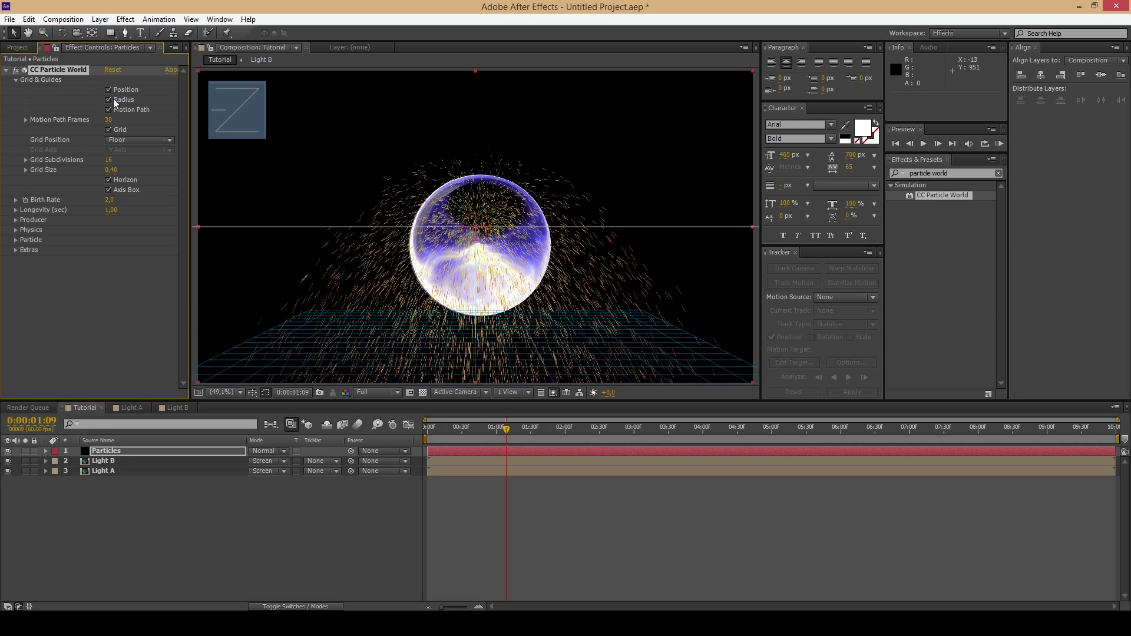
click(111, 130)
click(6, 71)
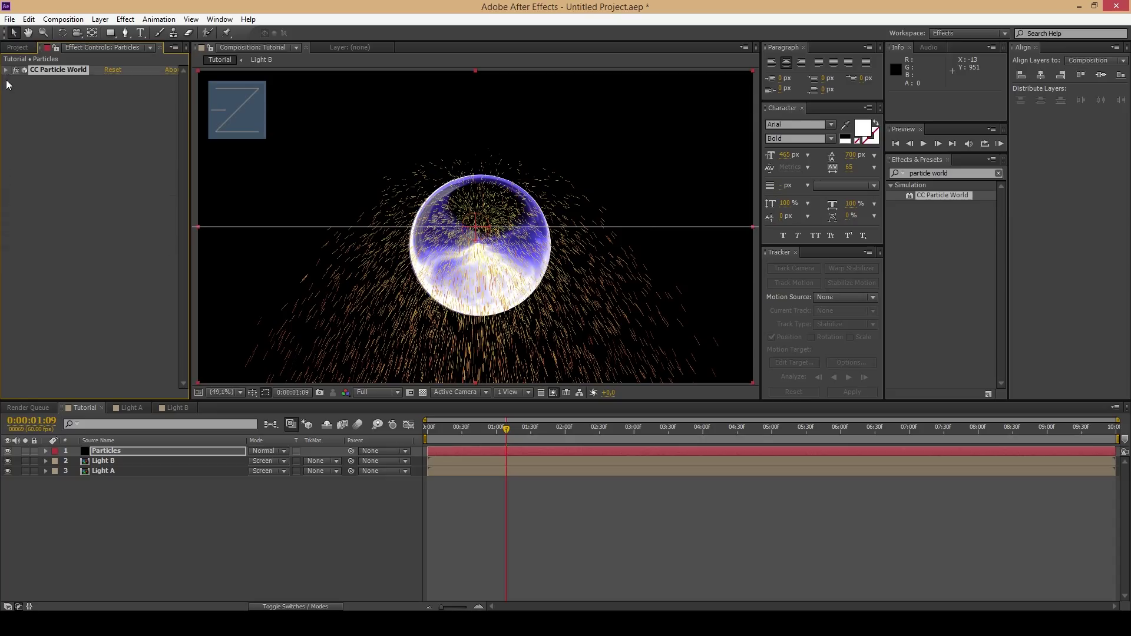
click(5, 70)
click(16, 80)
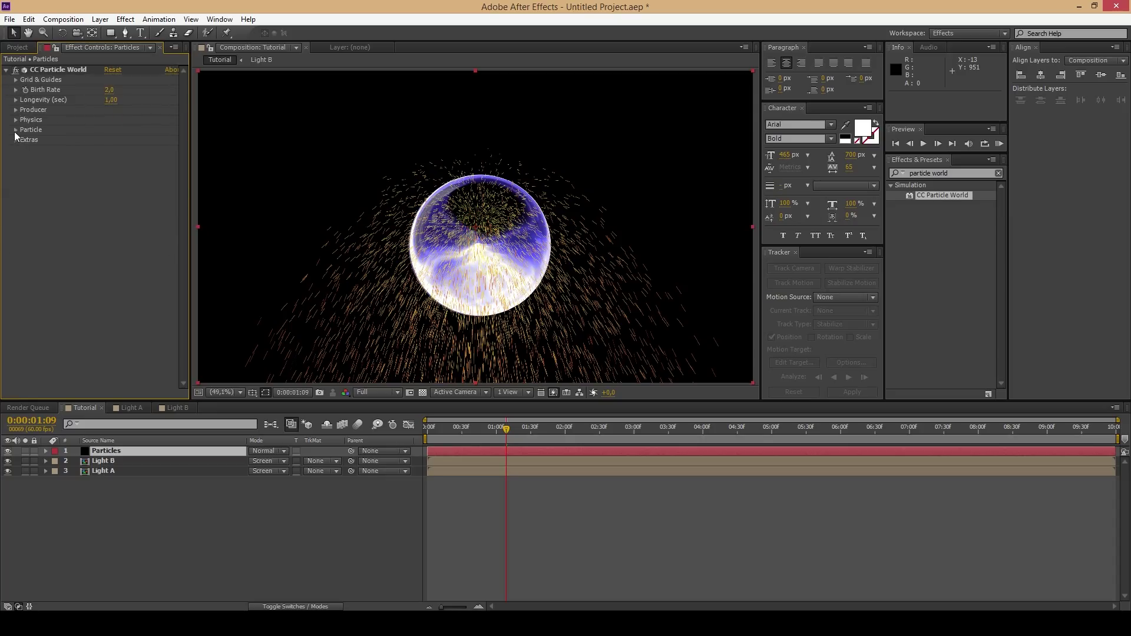
Set the CC Particle World Particle Type to Faded Sphere
click(16, 129)
click(129, 139)
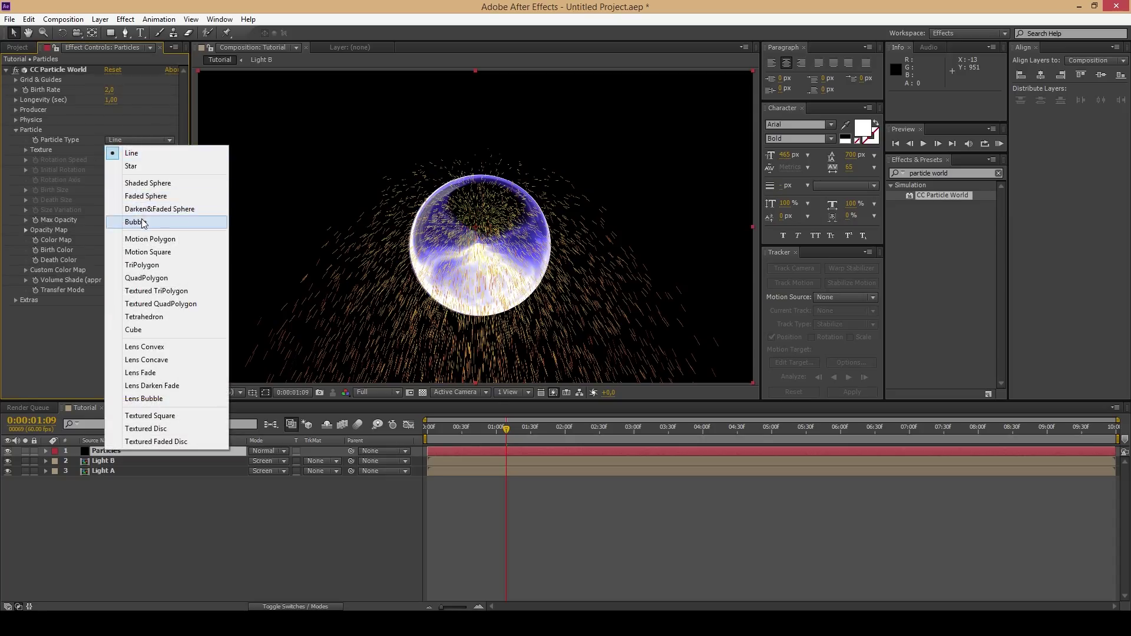
click(152, 196)
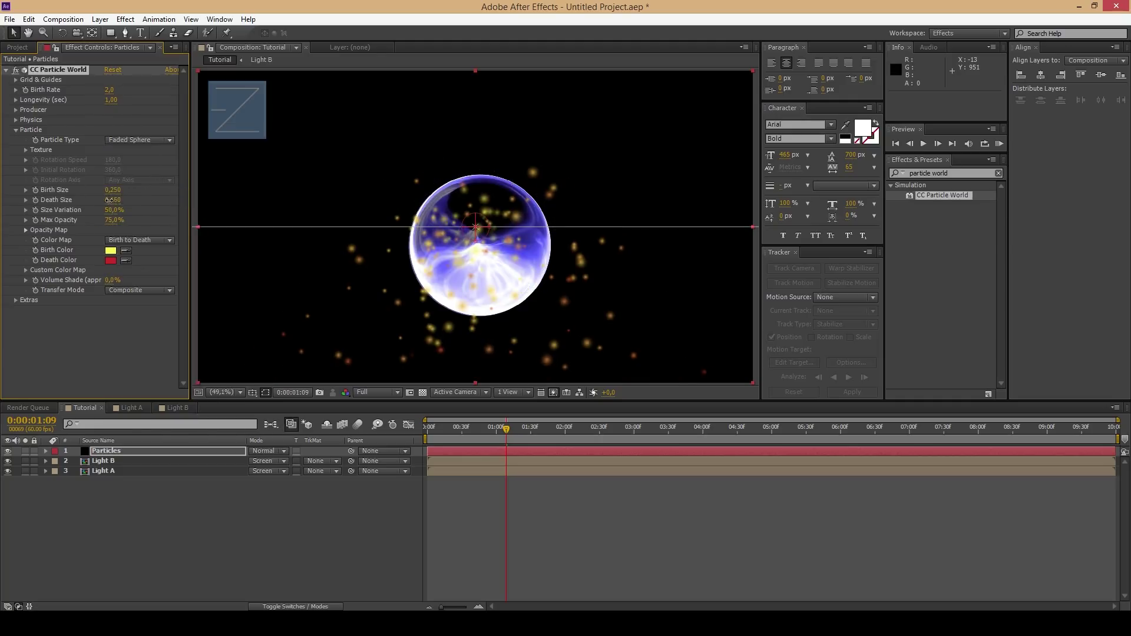
click(15, 130)
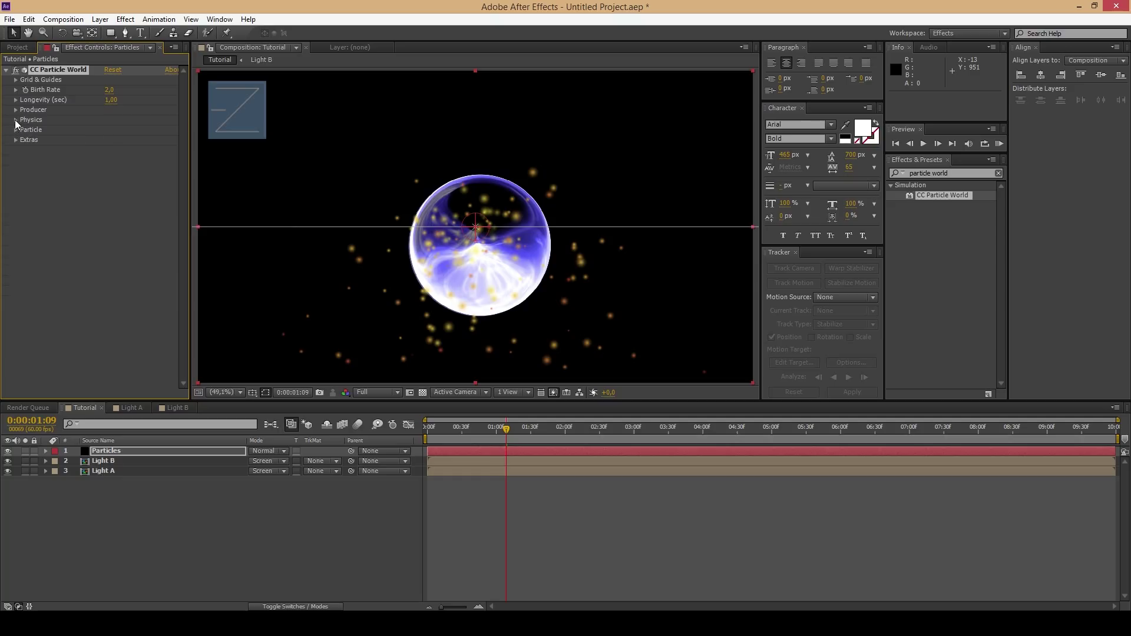
In the CC Particle World physics settings, set Gravity to 0 and Animation to Viscouse
click(15, 120)
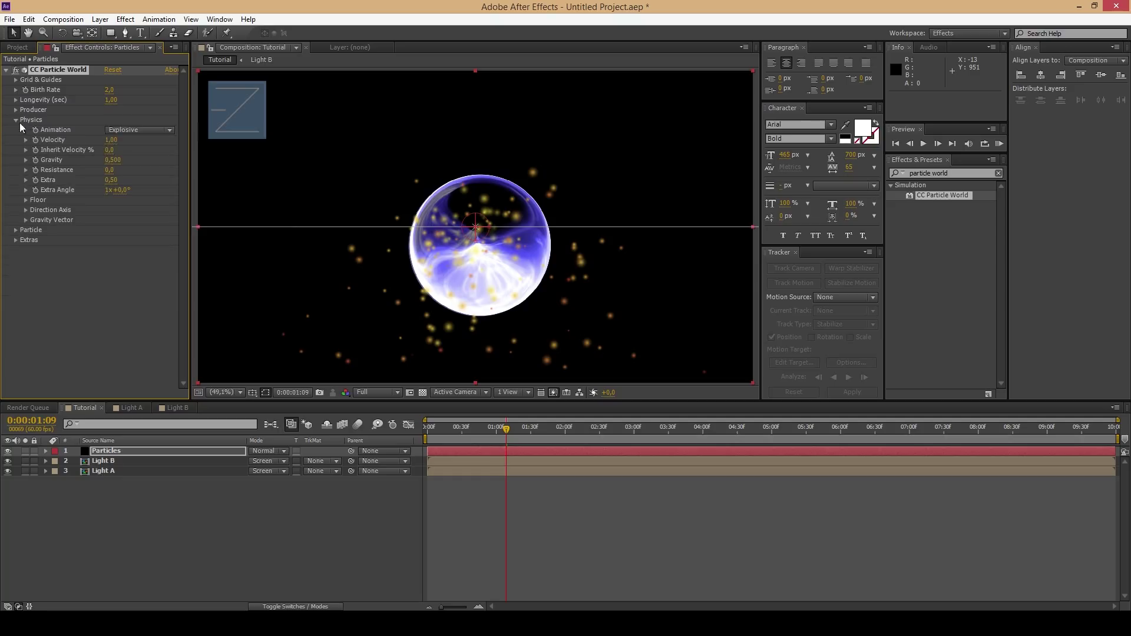
click(155, 129)
click(150, 129)
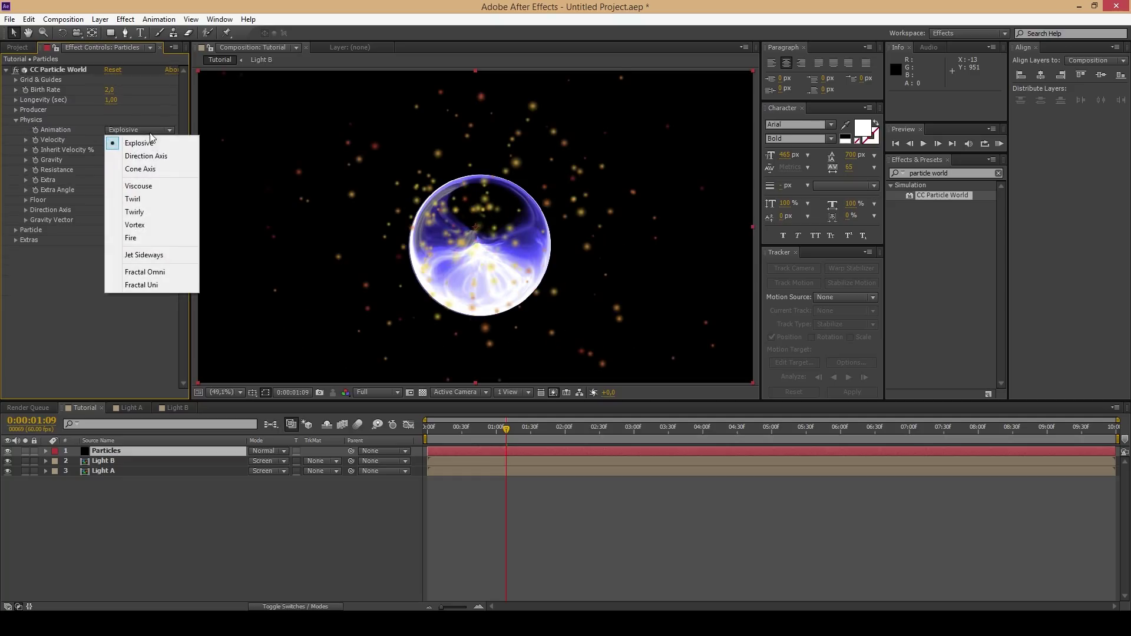
click(147, 185)
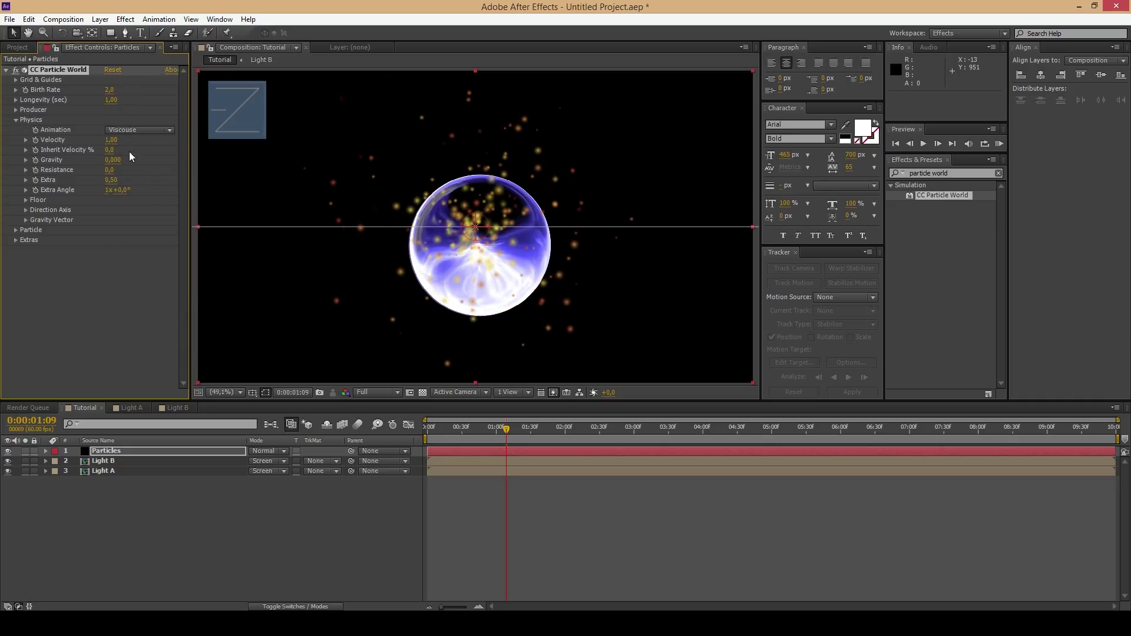
click(6, 70)
Apply the CC Lens effect to the Particles layer
drag(950, 174, 840, 176)
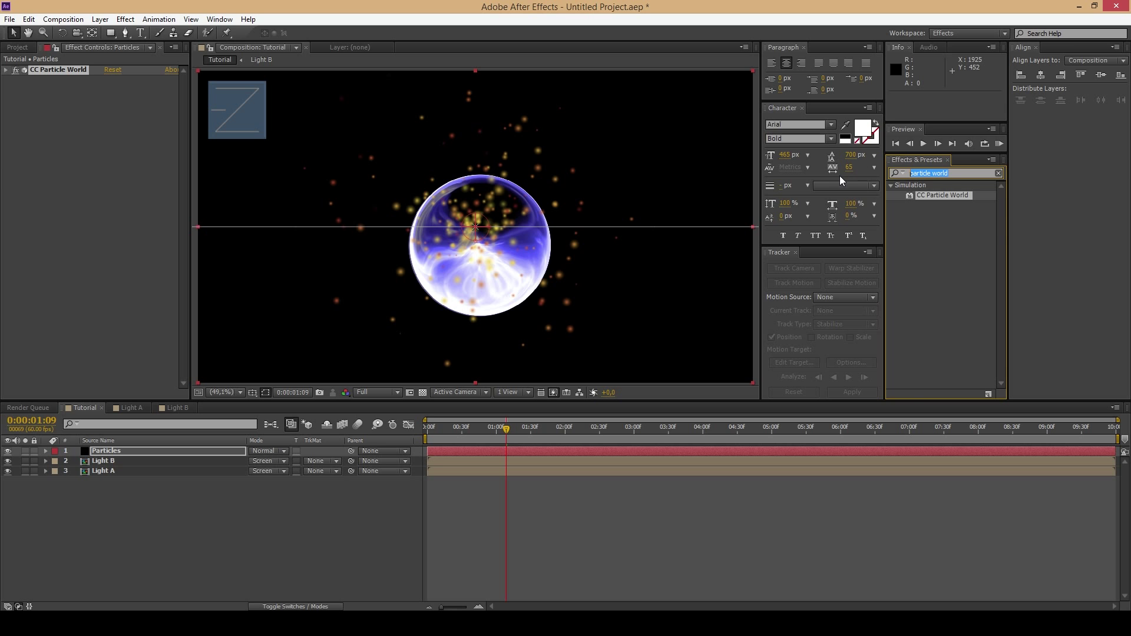
text(cc lens)
drag(922, 193, 539, 307)
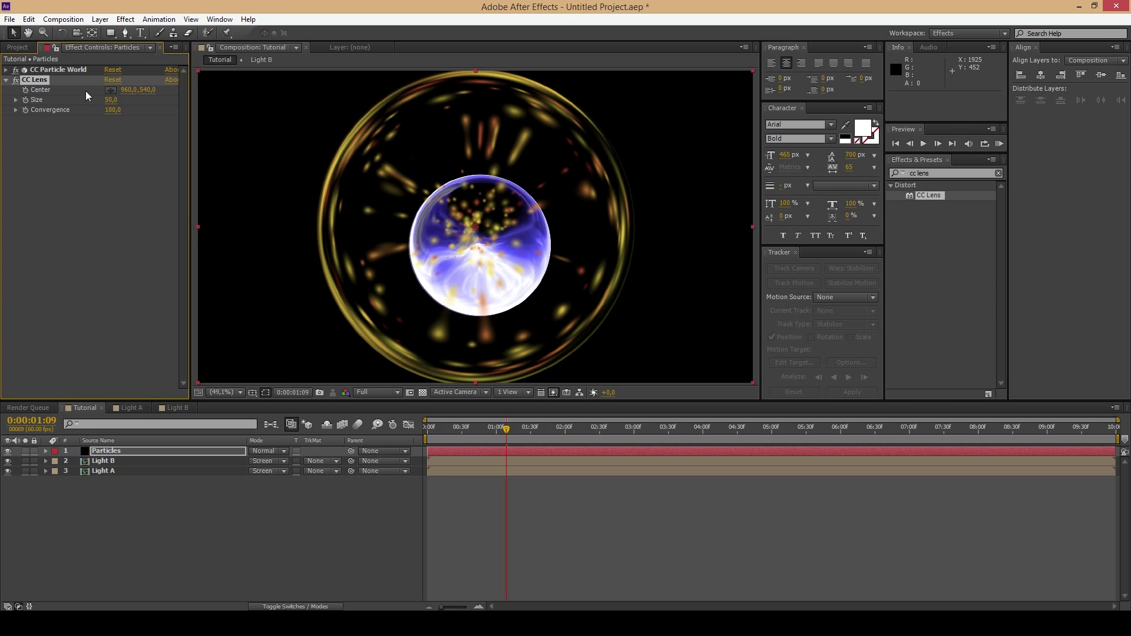
Fit the particles inside the orb by setting CC Lens Size to 22 and Center to about 962, 501, and shifting the Particles layer downward
click(110, 90)
click(484, 220)
drag(484, 217, 476, 211)
drag(116, 100, 102, 101)
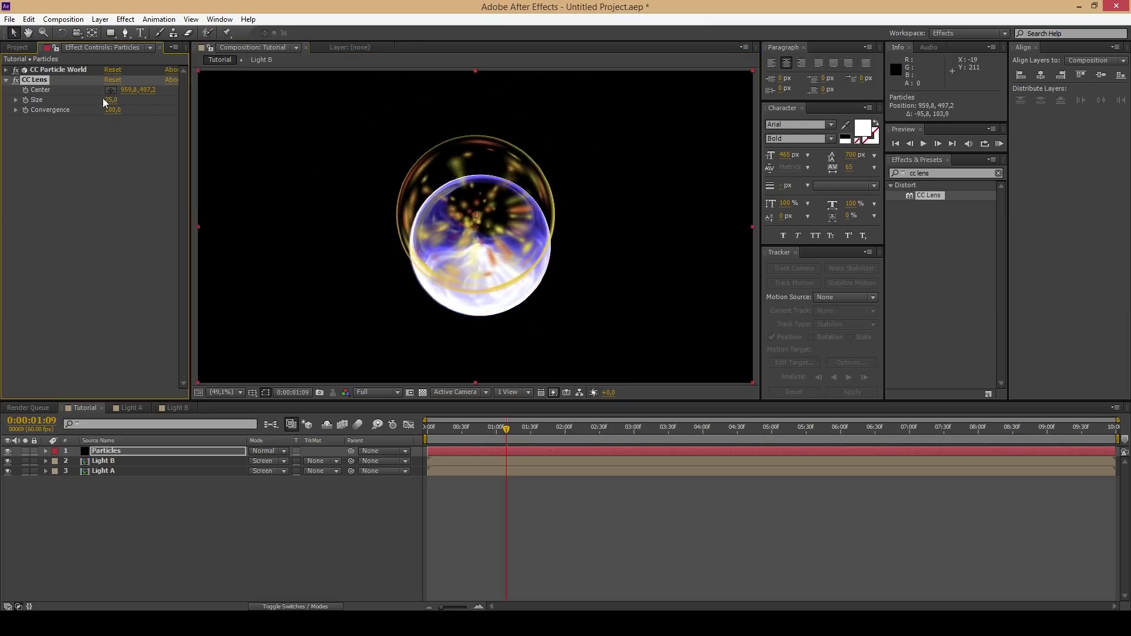
drag(475, 219, 477, 247)
drag(112, 100, 110, 101)
mouse_move(478, 243)
mouse_down()
mouse_move(476, 274)
mouse_move(482, 228)
mouse_move(479, 238)
mouse_up()
click(285, 522)
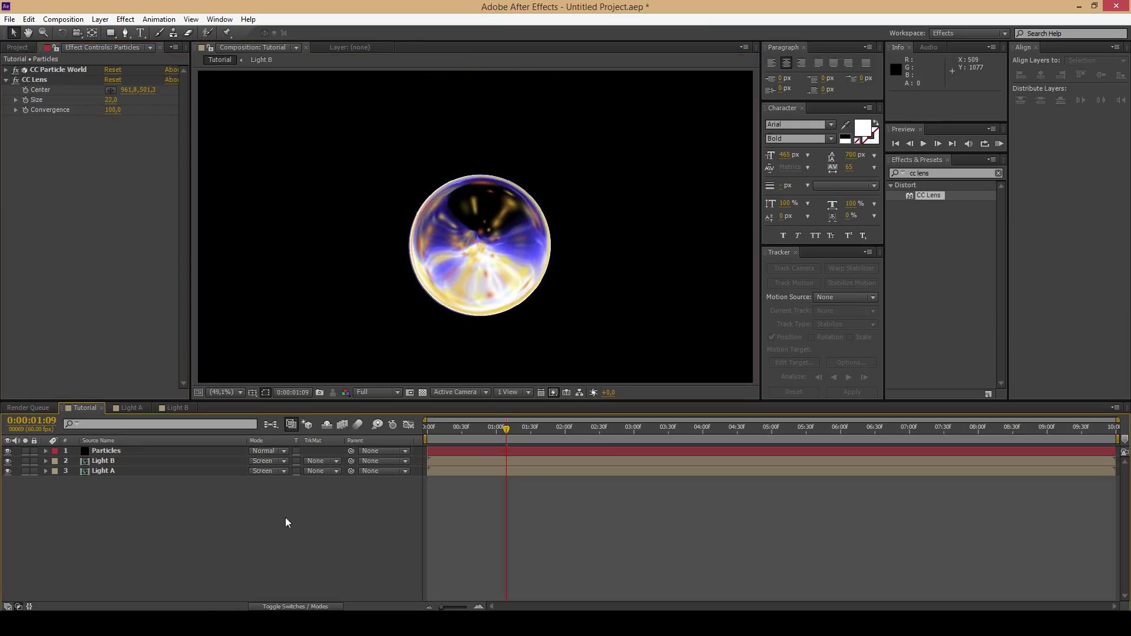
Set the Particles layer's blending mode to Screen, after trying Add
click(277, 451)
click(312, 223)
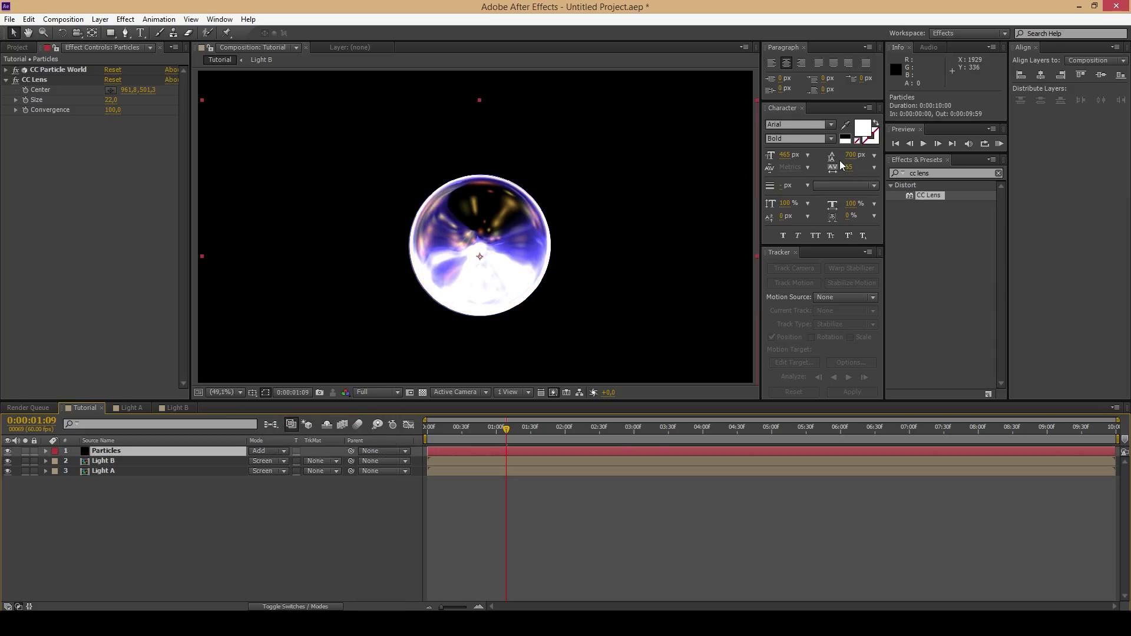
click(257, 450)
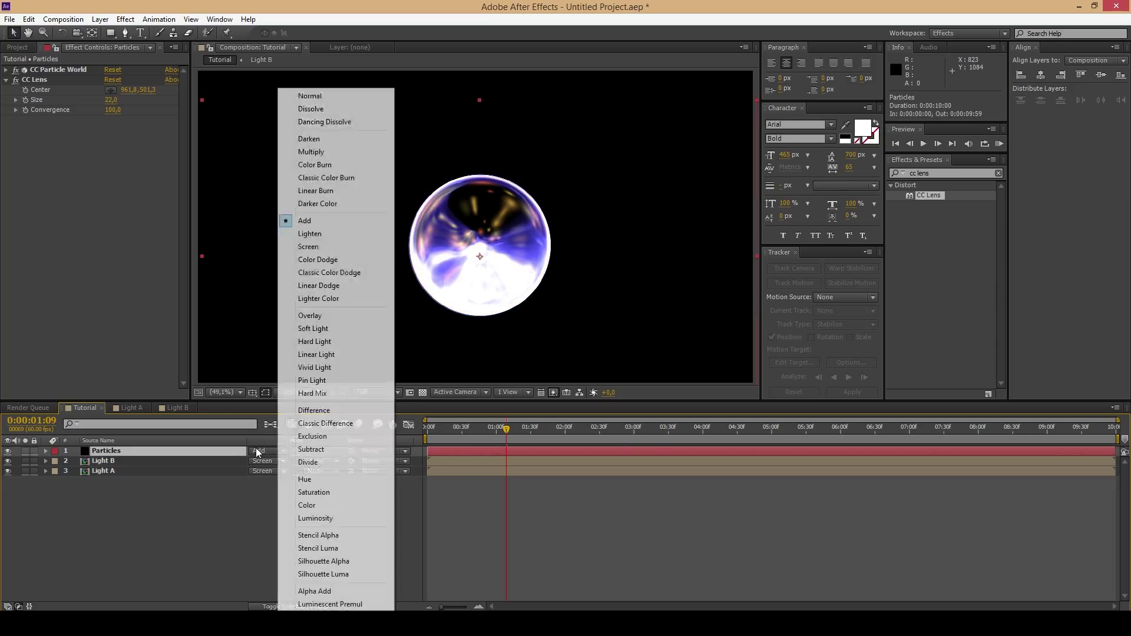
click(311, 247)
Apply the VC Color Vibrance effect to the Particles layer, placing it after CC Lens
click(934, 173)
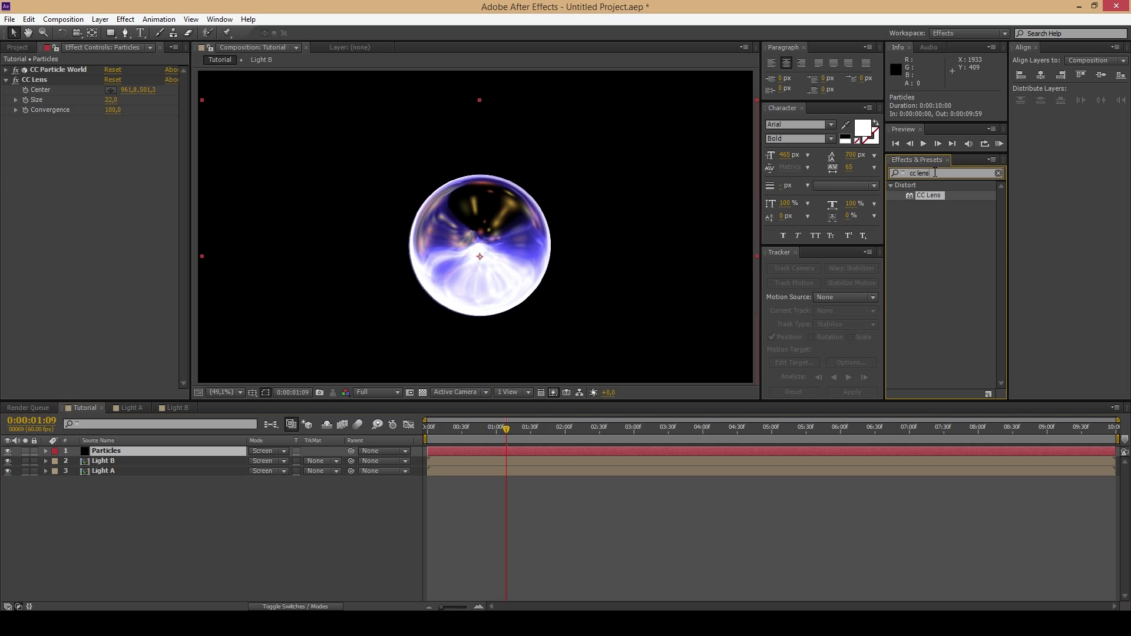
text(vibra)
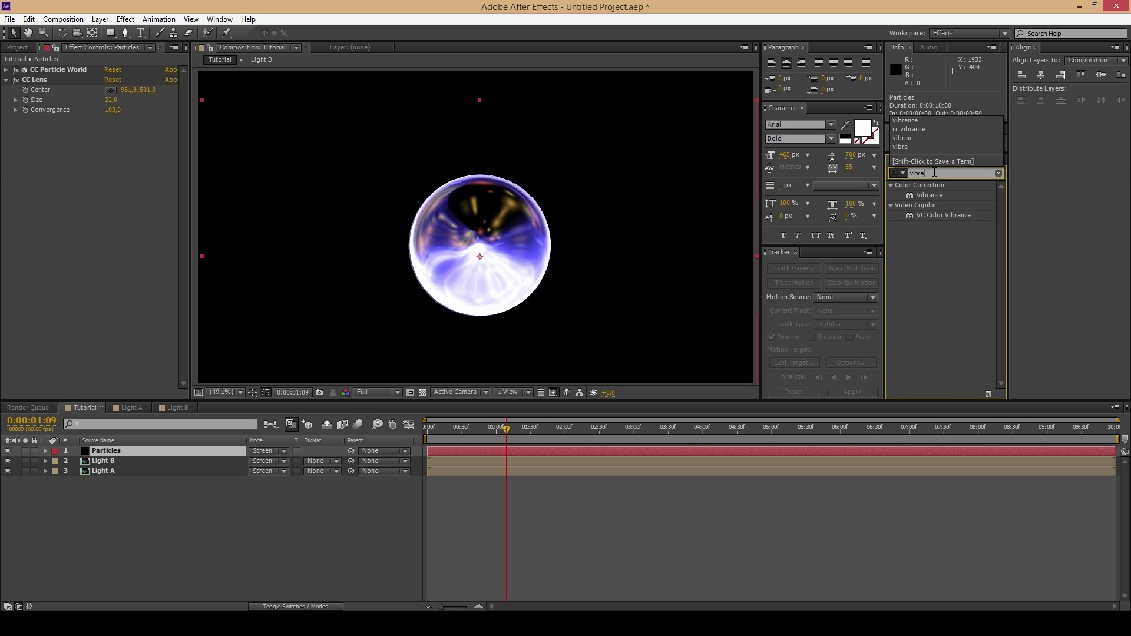
drag(935, 215, 97, 216)
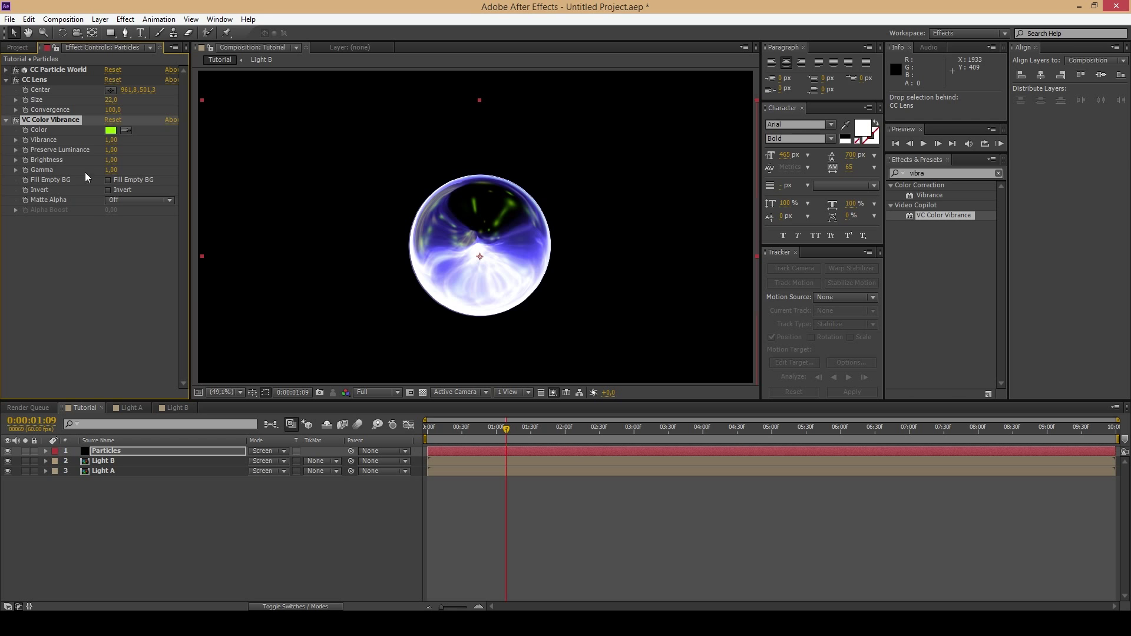
Set the VC Color Vibrance color of the particles to a bright turquoise, hex 00FFC0
click(111, 130)
click(177, 80)
drag(155, 66, 83, 68)
click(177, 129)
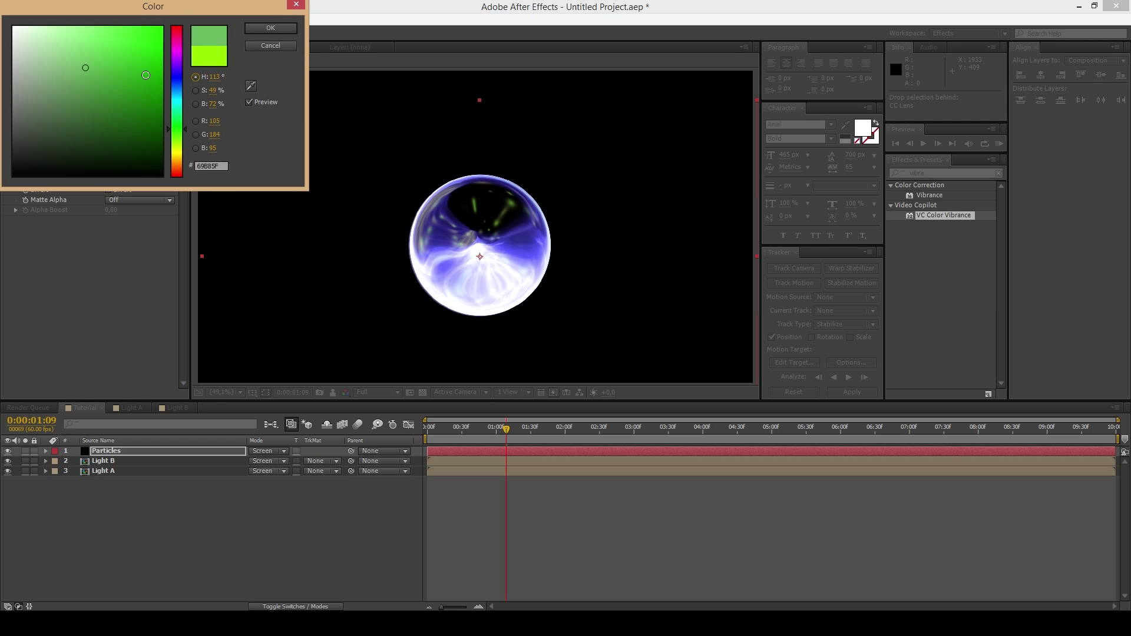
drag(144, 50, 188, 15)
drag(179, 139, 183, 108)
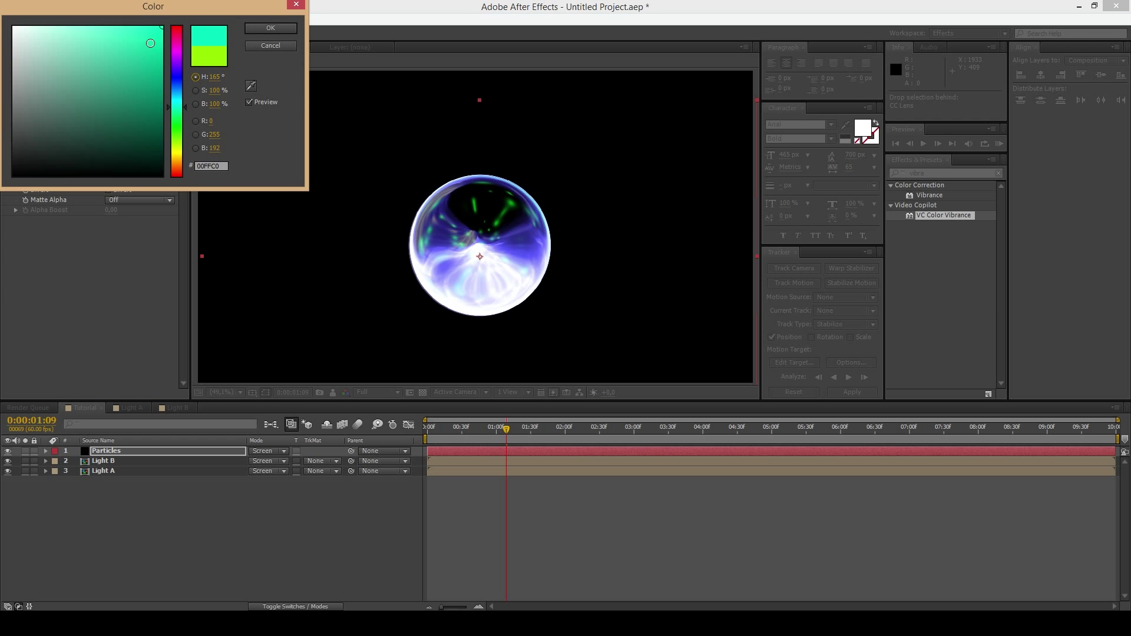
click(270, 28)
Apply the Stylize Glow effect to the Particles layer after VC Color Vibrance
click(911, 173)
text(glow)
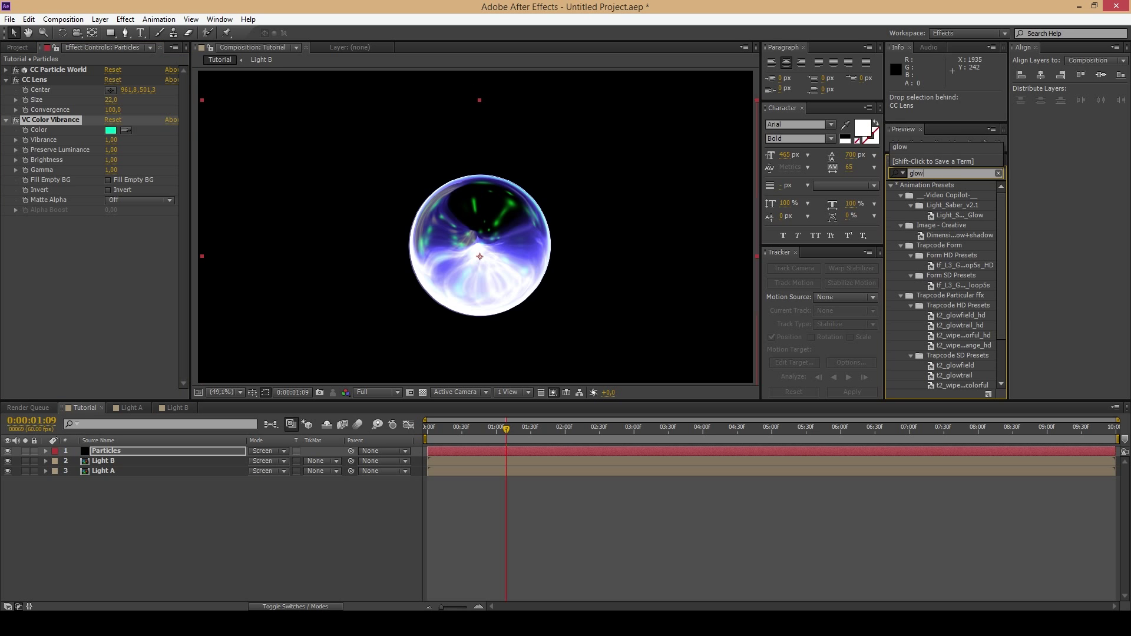
scroll(955, 342, down, 2)
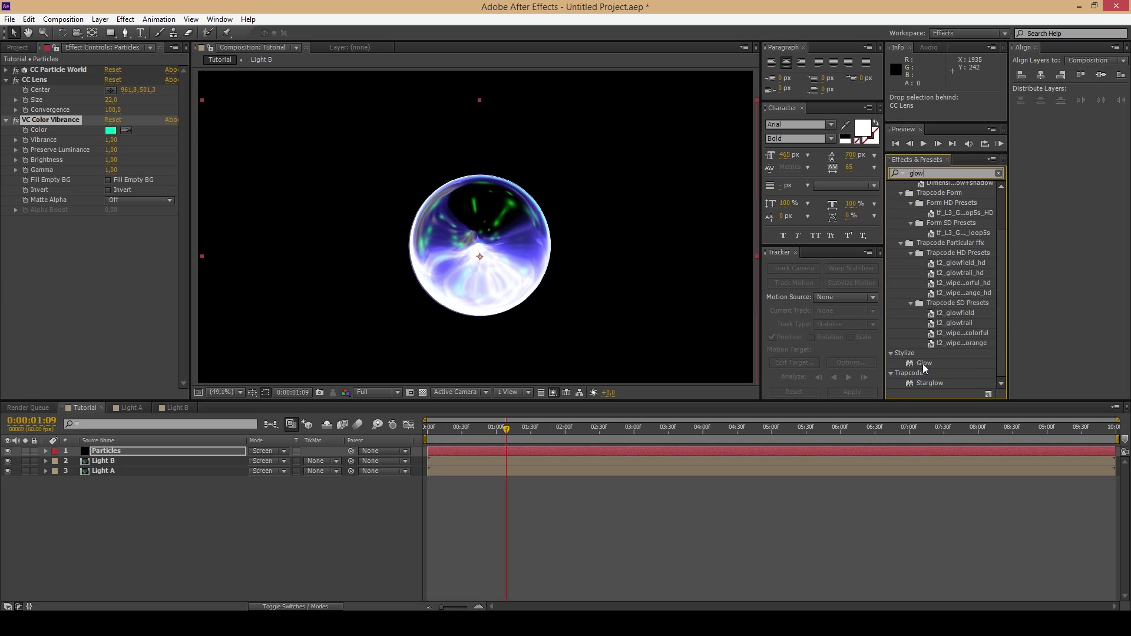
drag(923, 363, 151, 301)
click(284, 566)
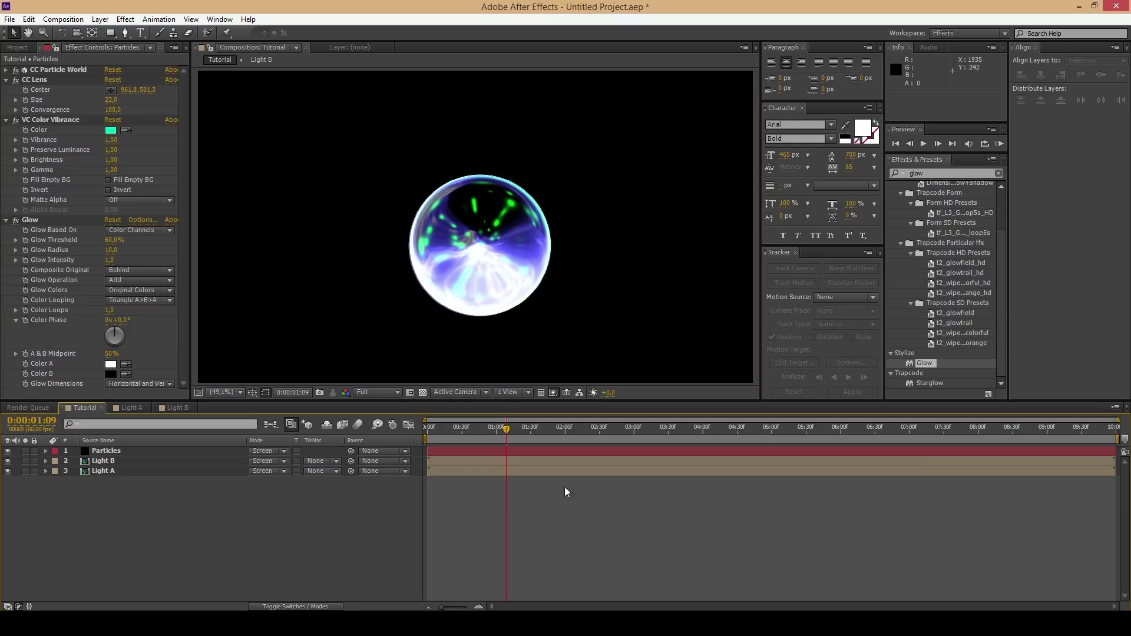
Shorten the work area to end at 0:00:01:29 and run a RAM preview of it at Quarter resolution
drag(1118, 440, 533, 451)
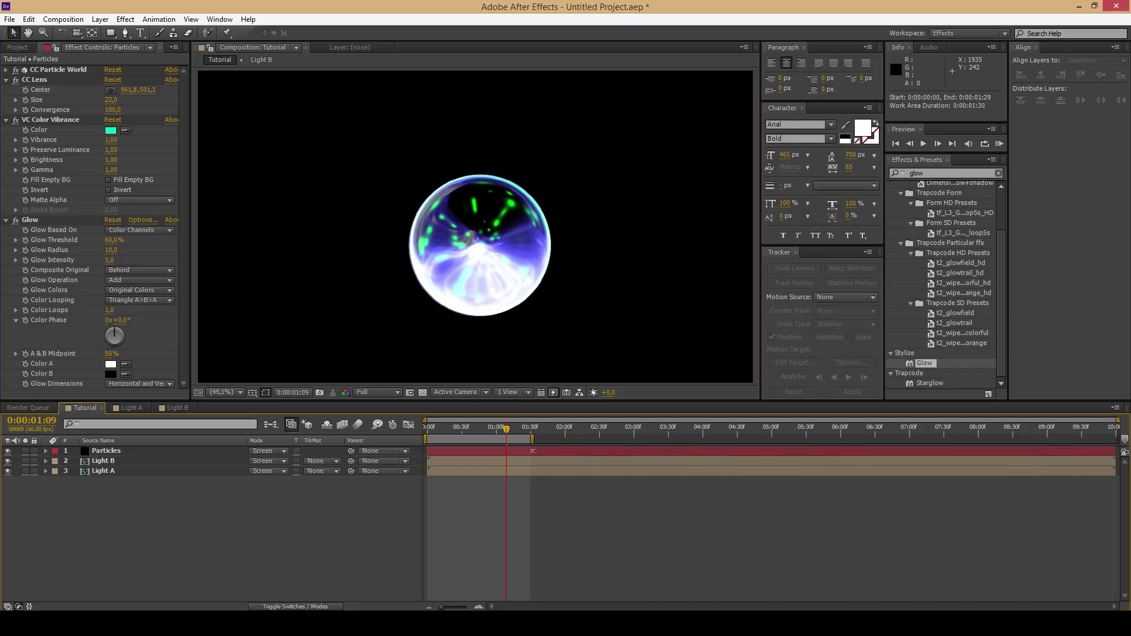
click(377, 393)
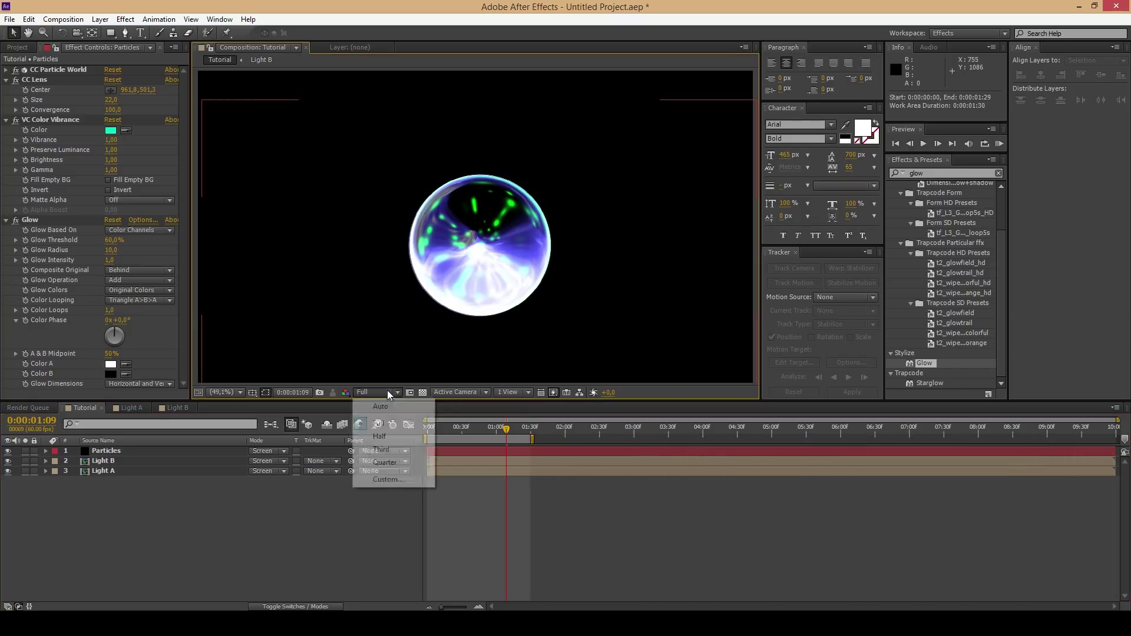
click(382, 463)
key(KP_0)
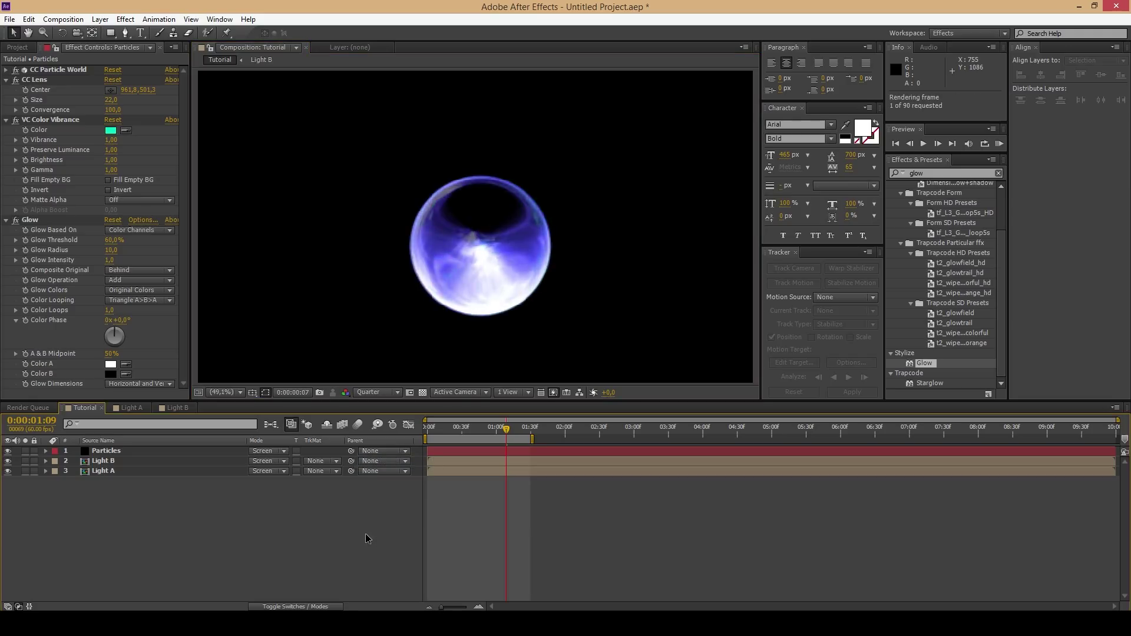